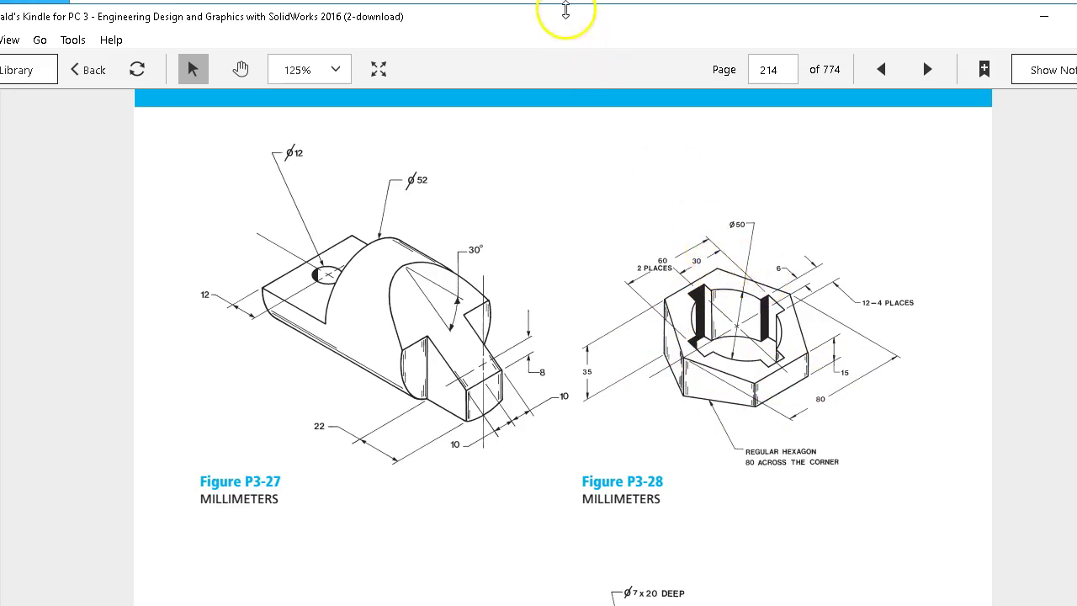
Snap the Kindle e-book to the right half of the screen and bring SOLIDWORKS 2018 to the front.
left_click_drag(564, 18, 1062, 29)
left_click(361, 253)
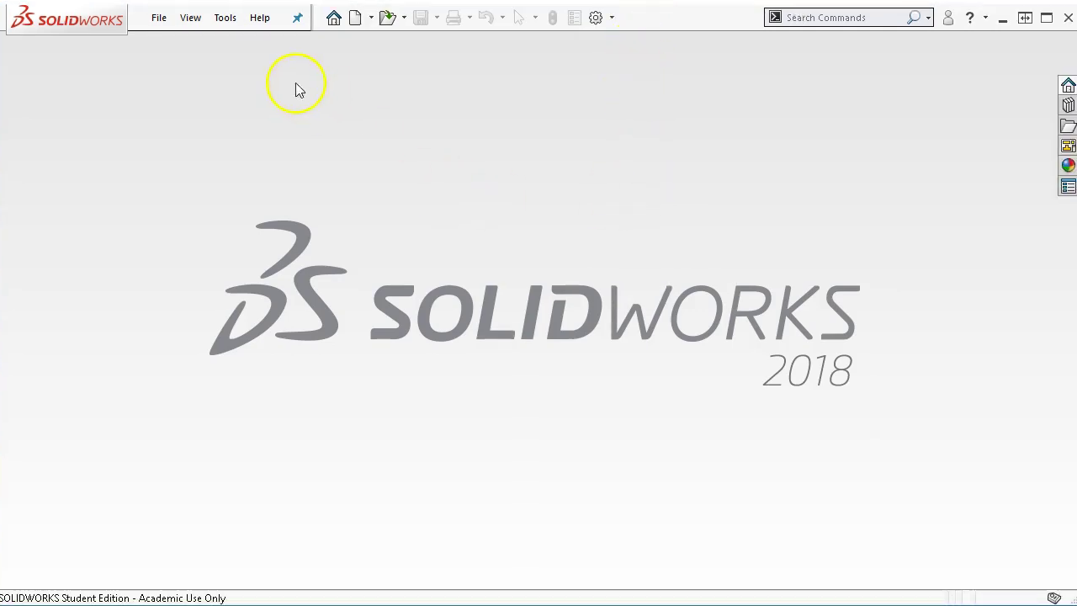
Create a new part document from the Part mm template.
left_click(173, 25)
left_click(185, 42)
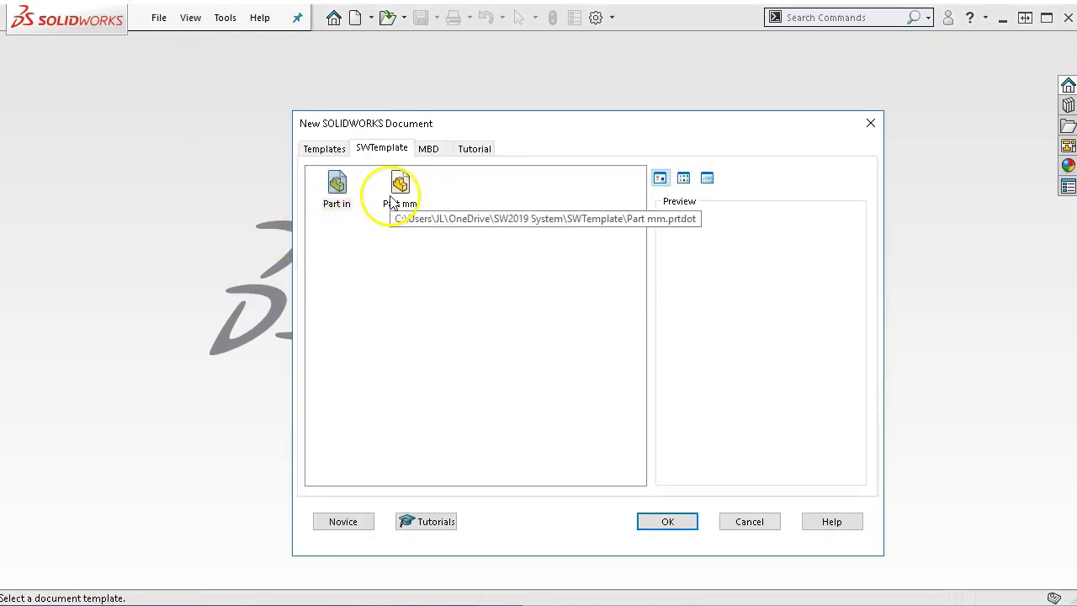
left_click(394, 196)
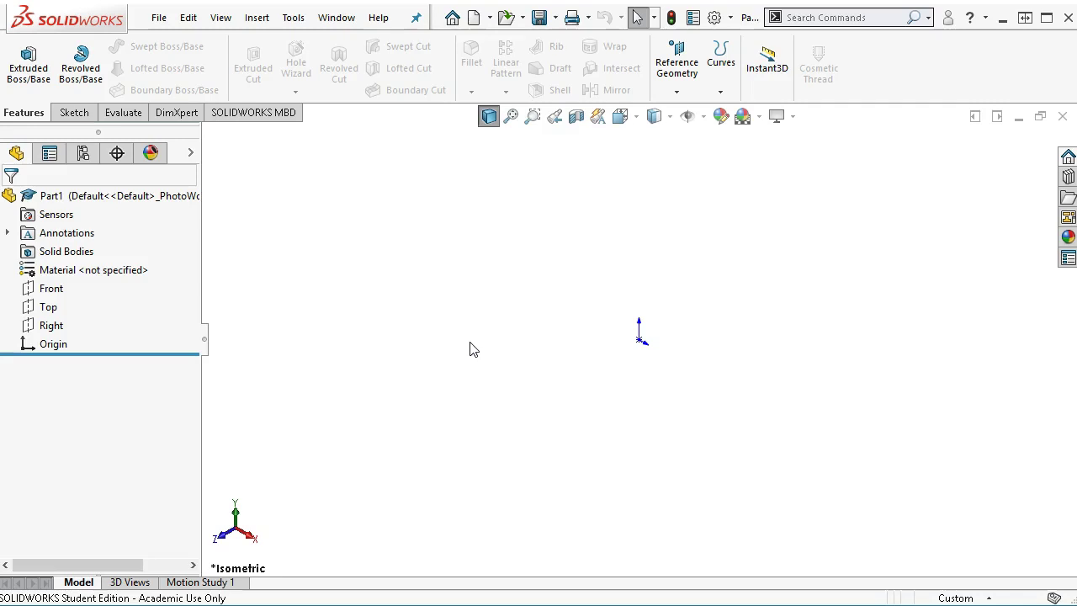
On the Top plane, sketch a six-sided circumscribed hexagon centred on the origin.
left_click(48, 308)
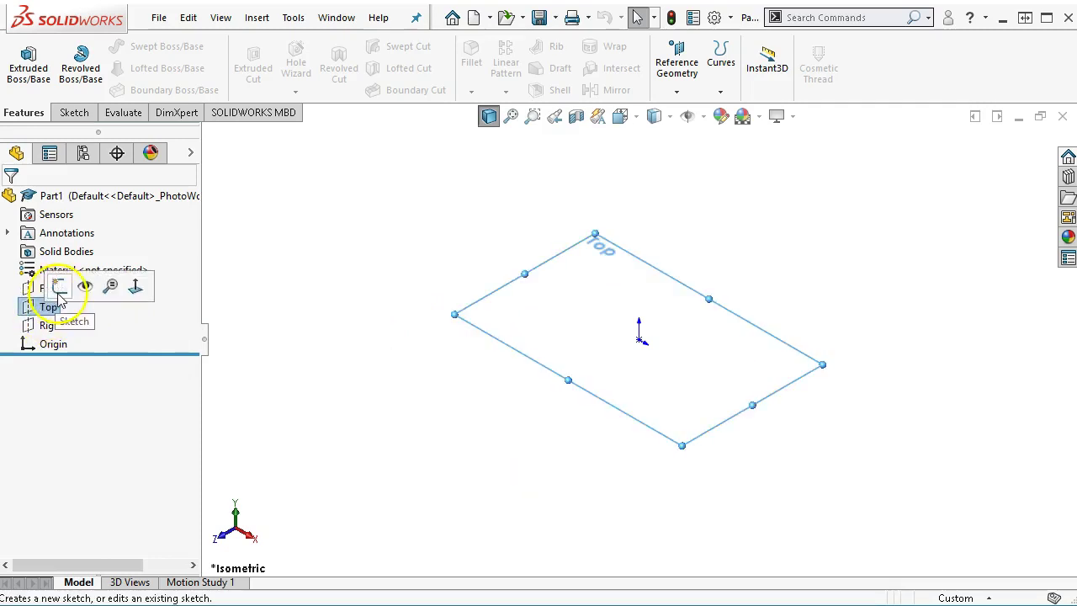
left_click(58, 287)
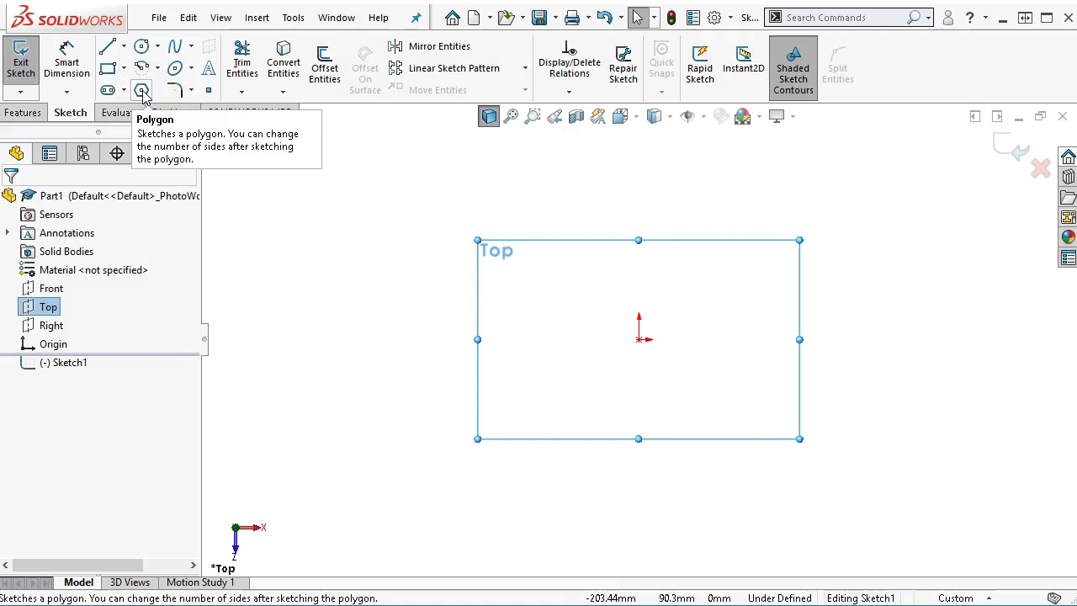
left_click(141, 90)
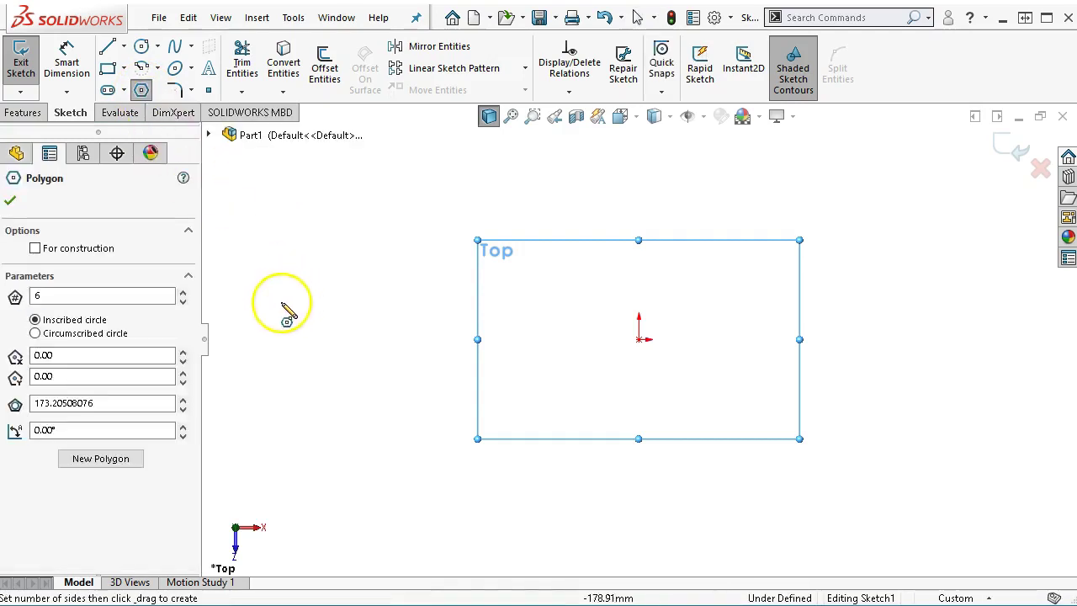
left_click(67, 330)
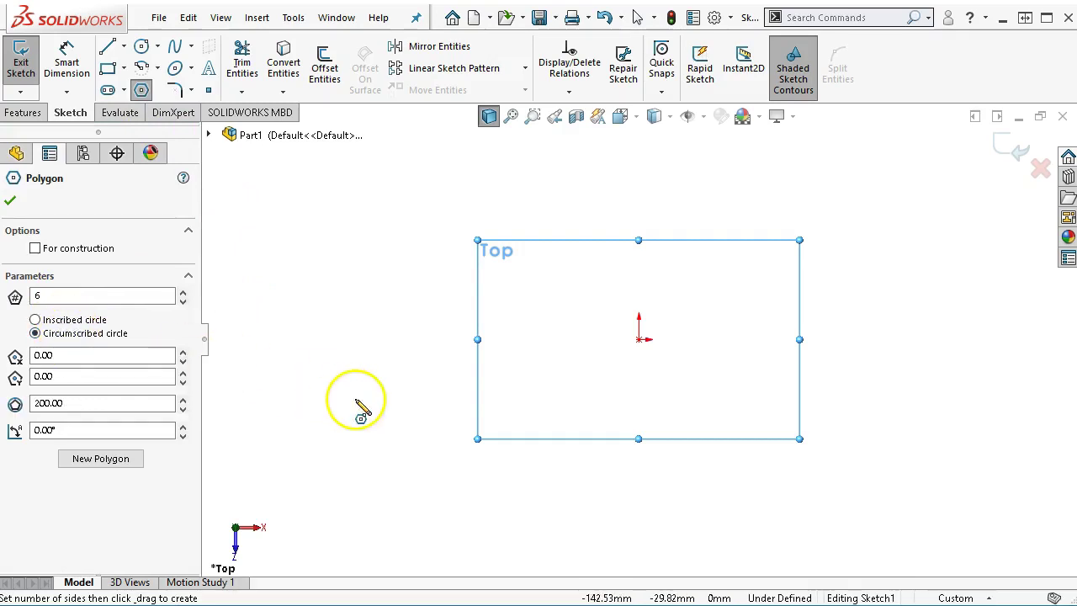
left_click(639, 339)
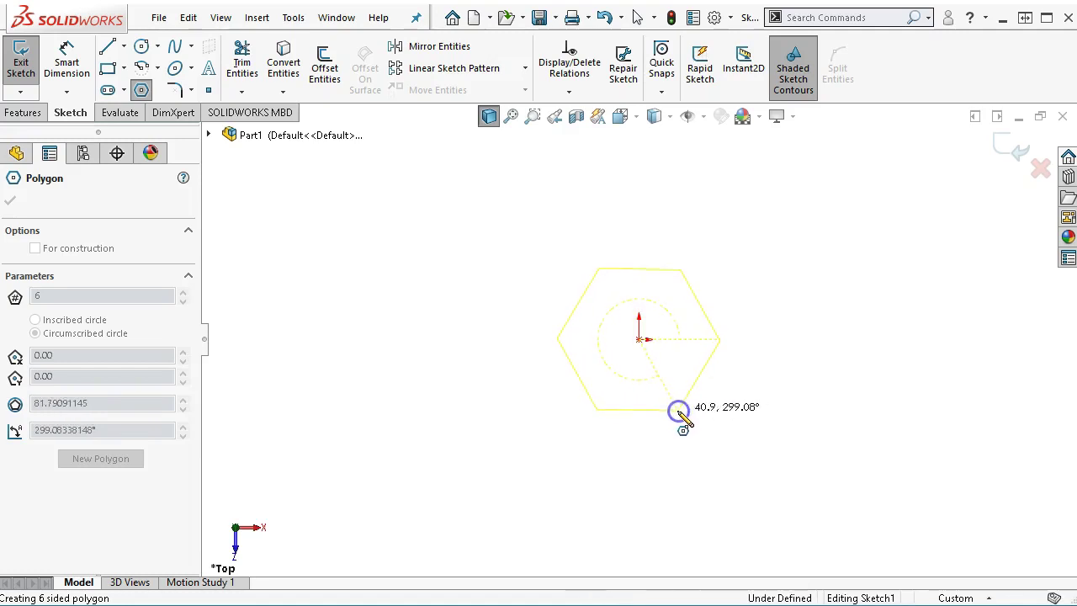
left_click(678, 412)
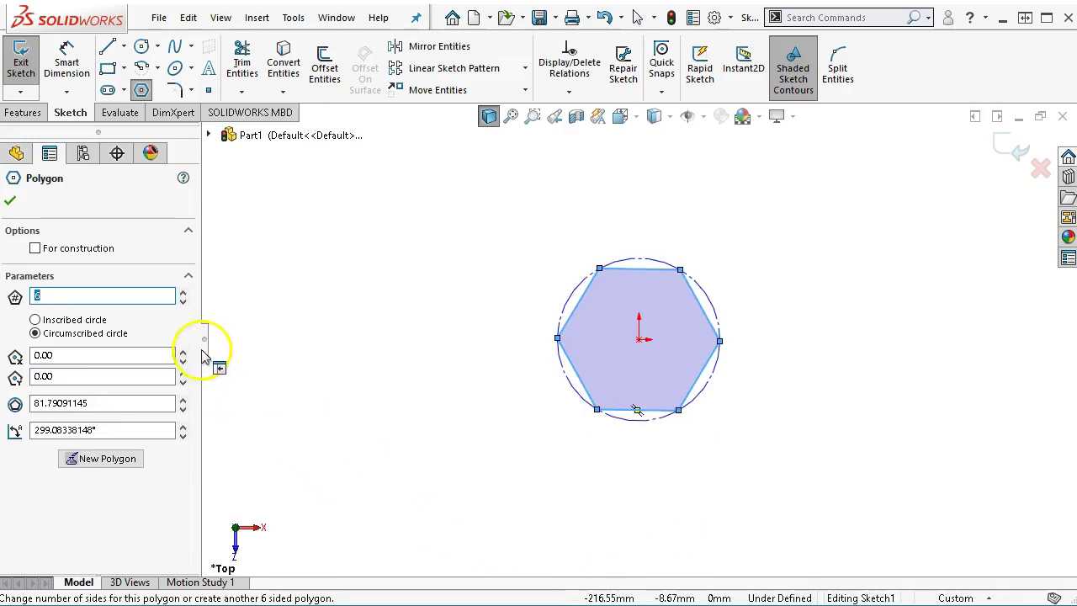
left_click(10, 200)
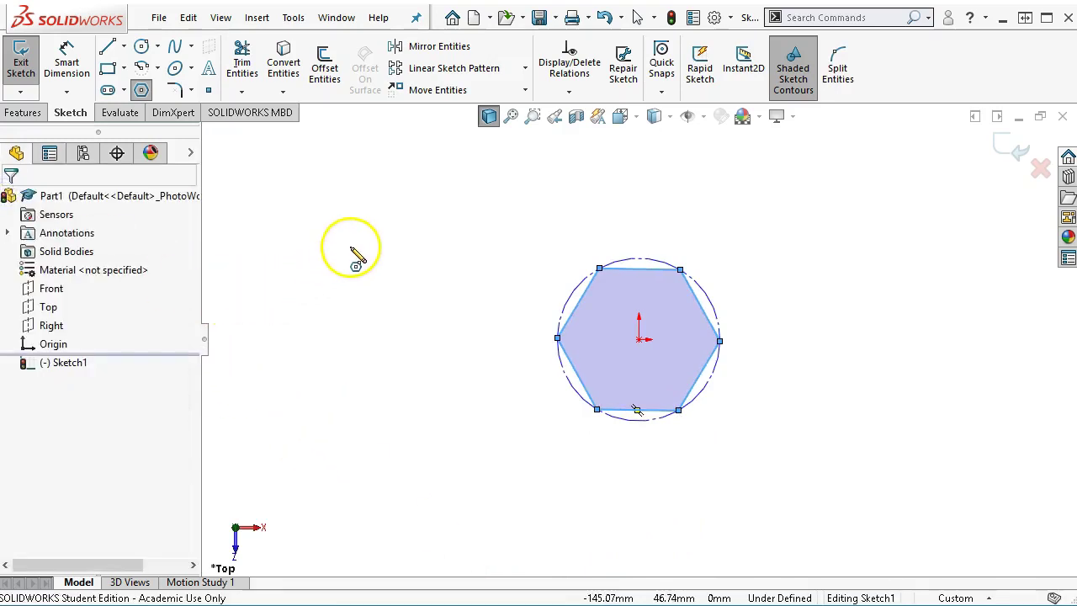
Dimension the hexagon's construction circle to Ø80 mm.
left_click(66, 63)
left_click(575, 288)
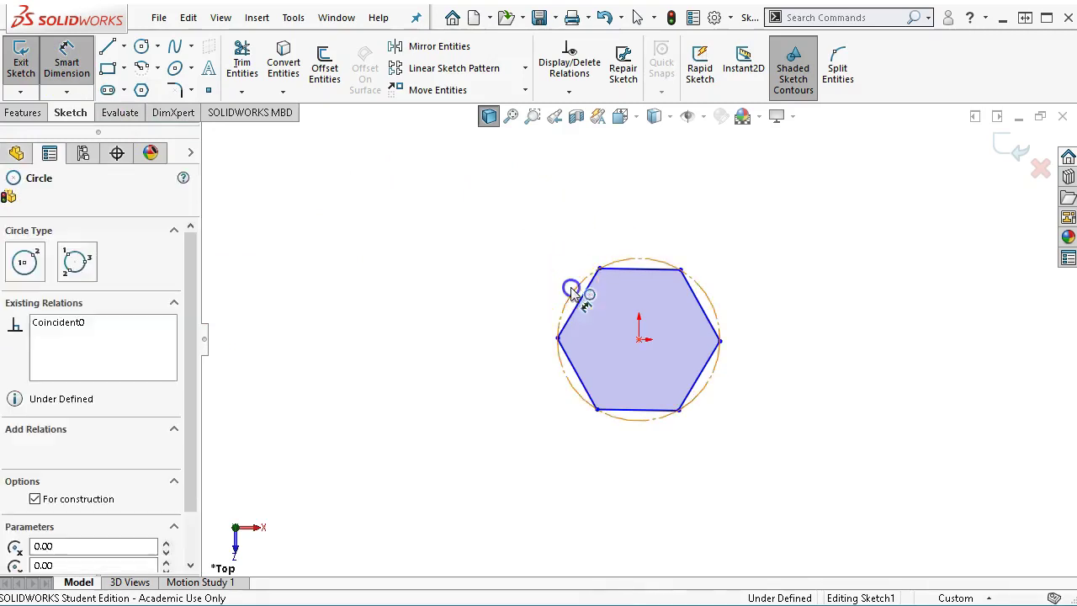
left_click(474, 232)
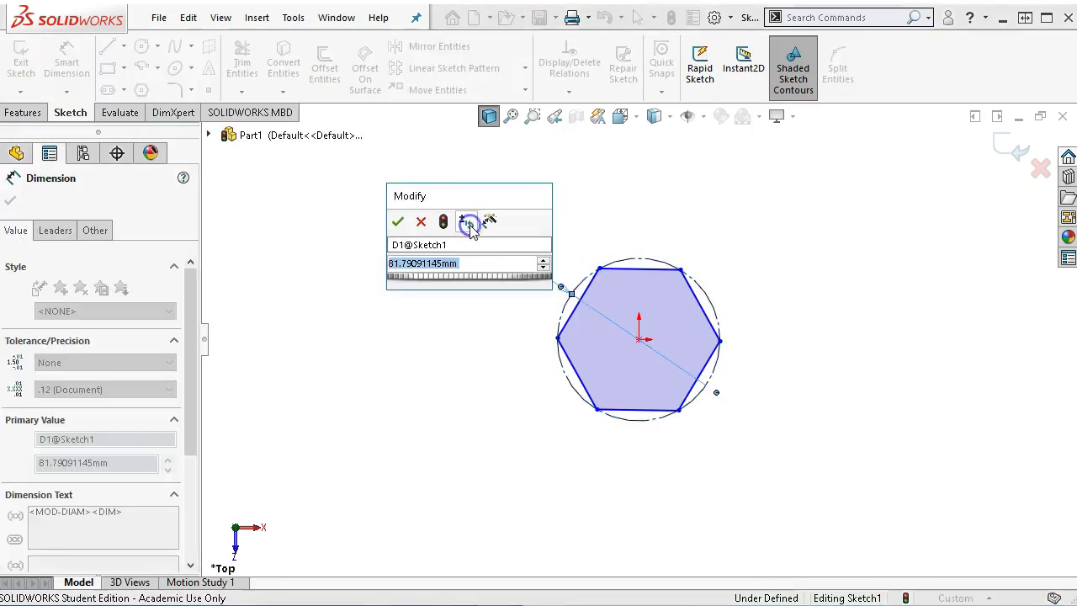
type("80")
key("Return")
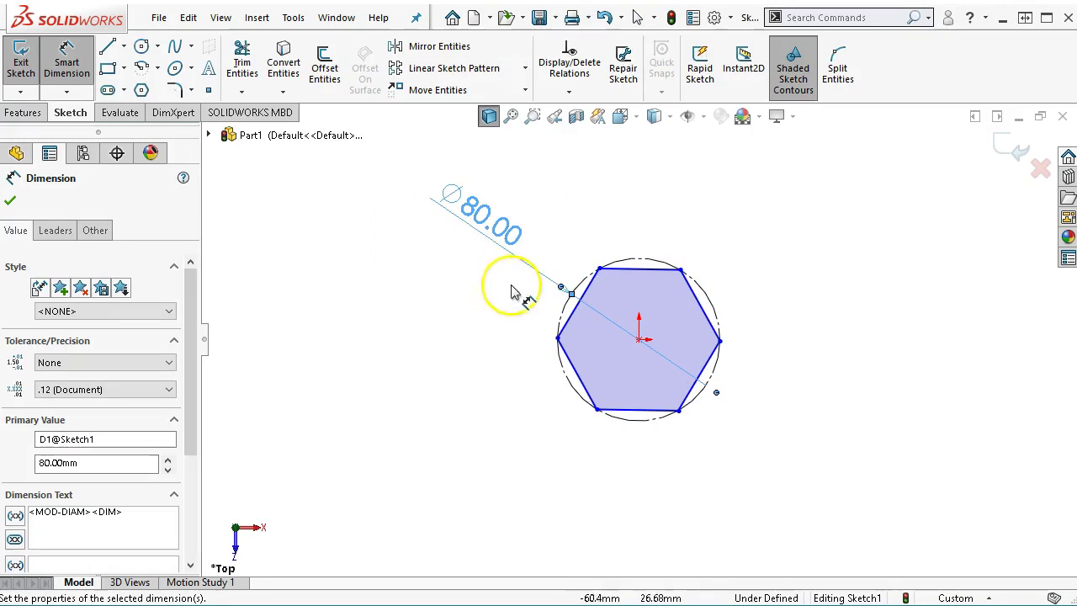
left_click(460, 313)
right_click(460, 314)
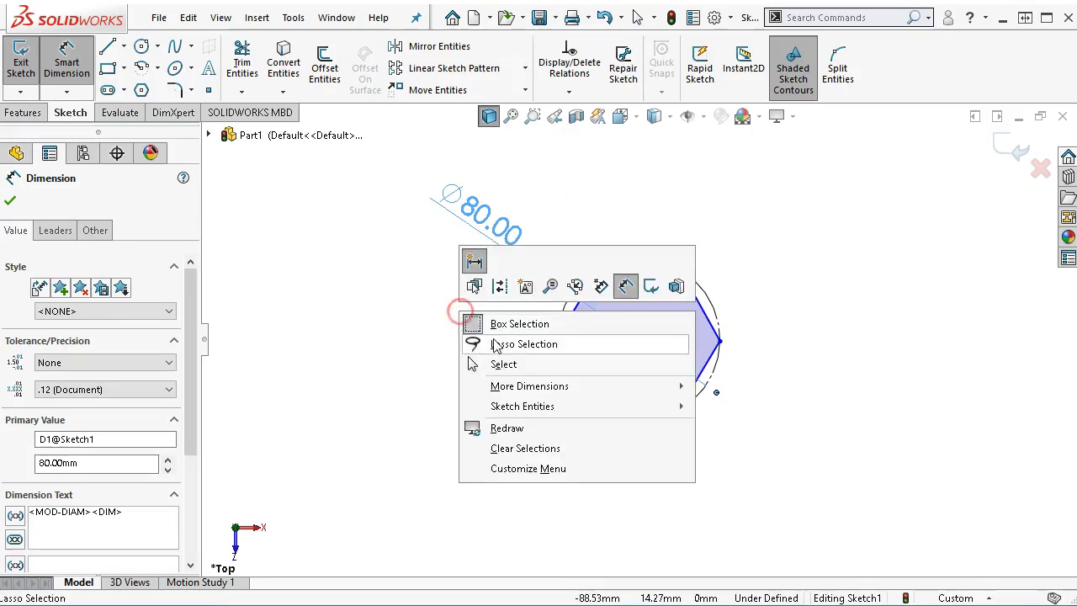
left_click(493, 360)
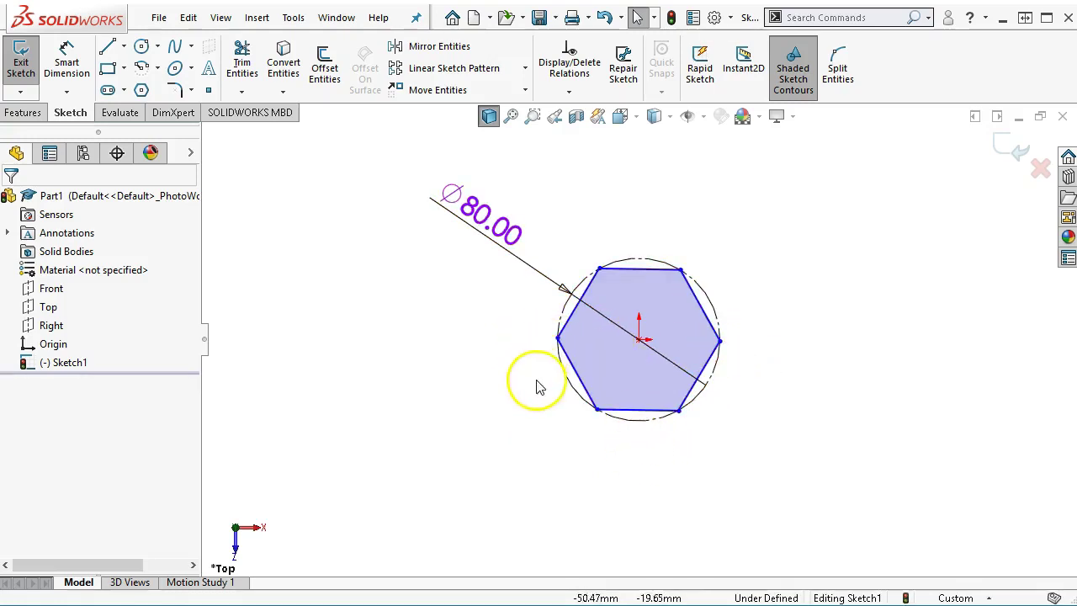
Make the hexagon's bottom edge horizontal, then switch to the e-book and maximize it.
left_click(622, 410)
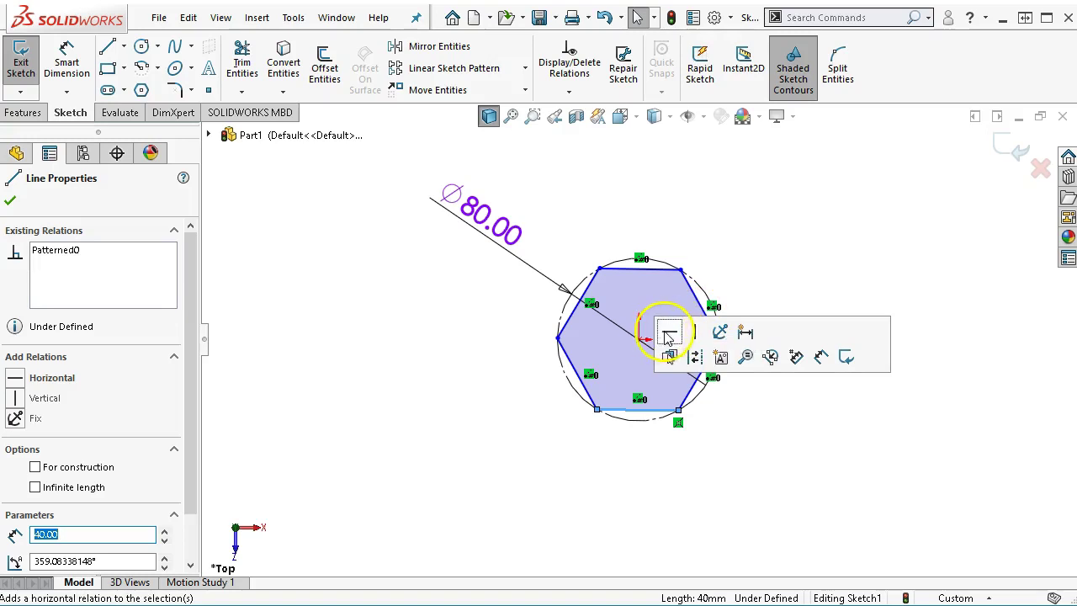
left_click(669, 332)
left_click(777, 452)
scroll(668, 360, "down", 3)
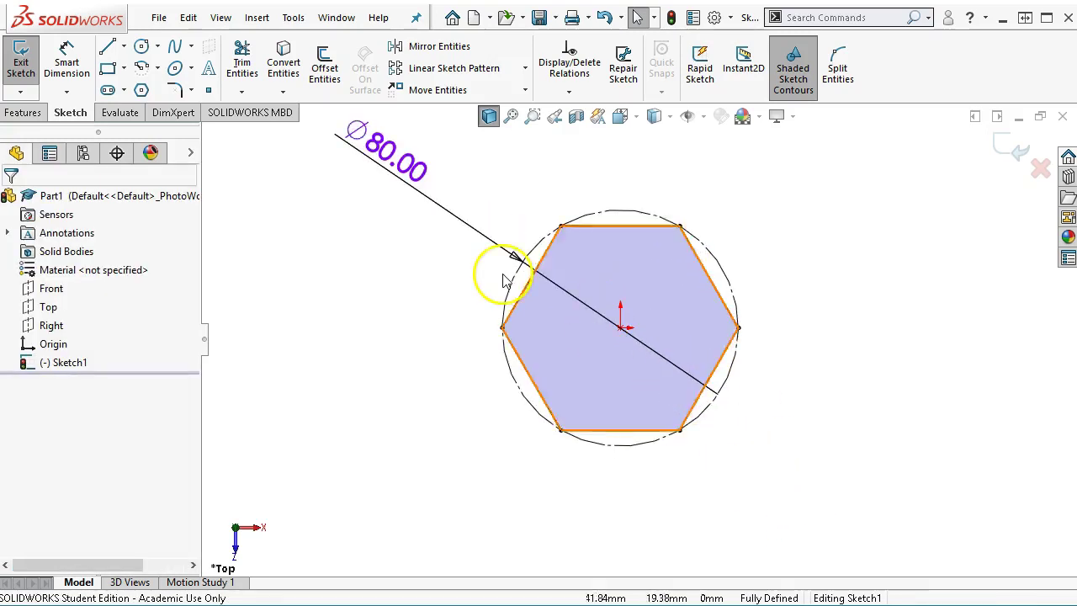
scroll(497, 271, "down", 1)
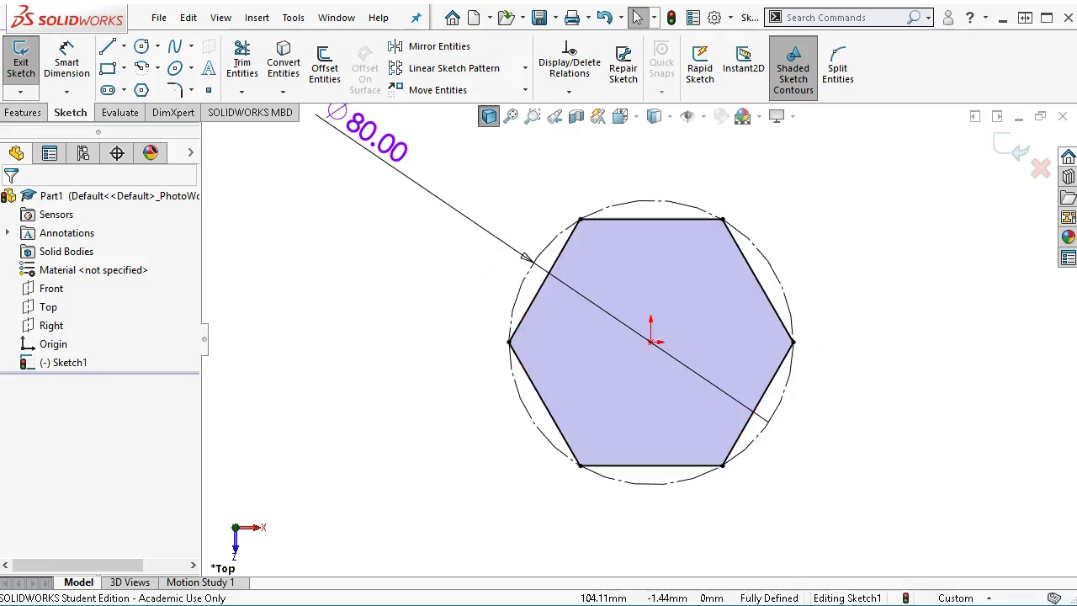
key("alt+Tab")
double_click(764, 10)
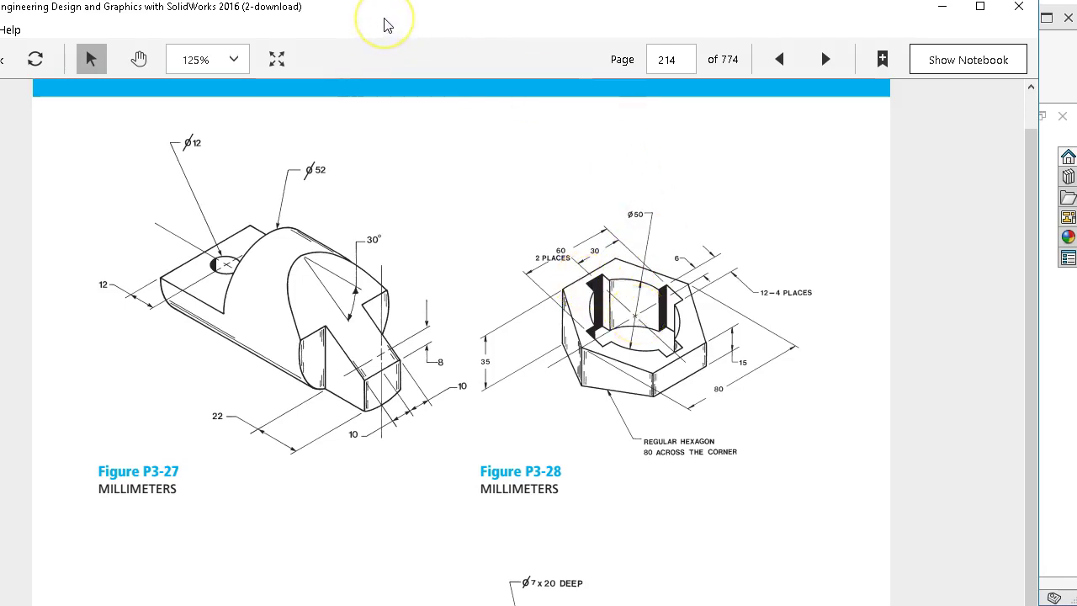
Shrink the e-book window to the right and bring the SOLIDWORKS hexagon sketch back to front.
left_click_drag(386, 26, 934, 30)
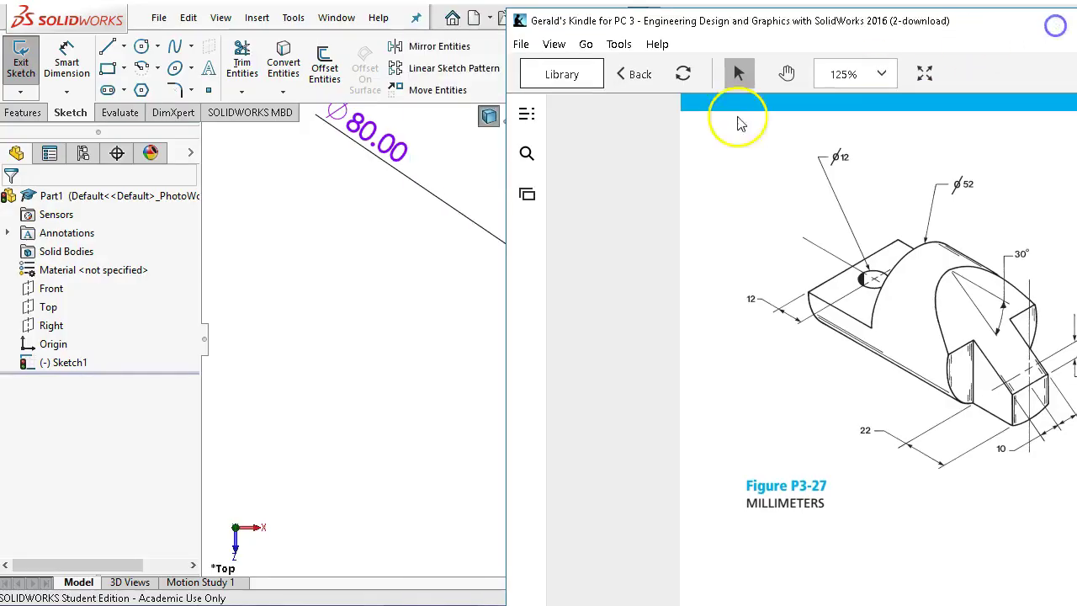
left_click(366, 338)
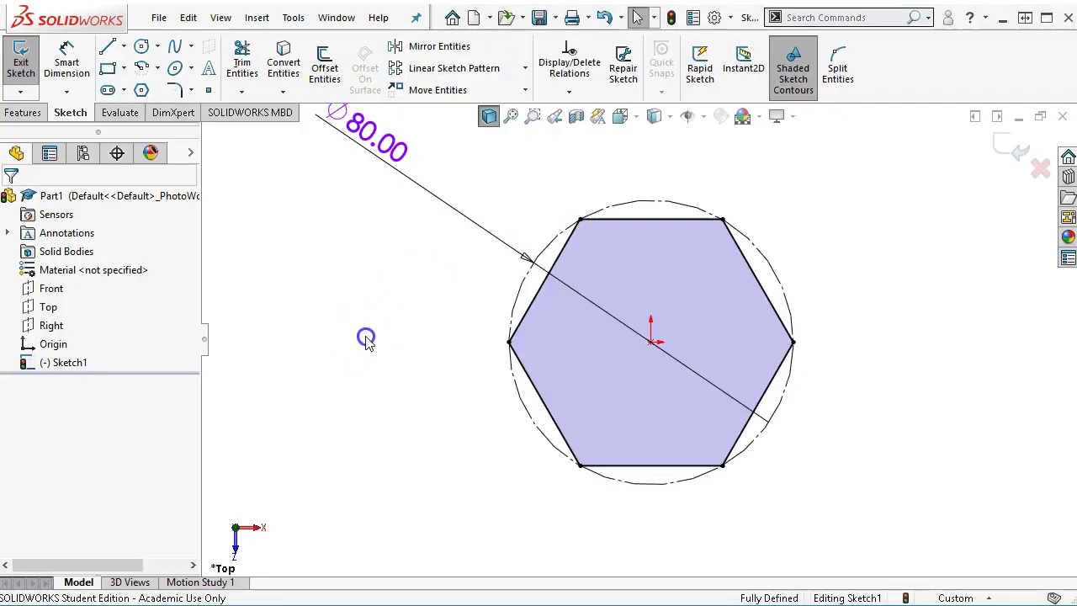
Draw a circle centred on the origin inside the hexagon.
left_click(140, 46)
left_click(652, 340)
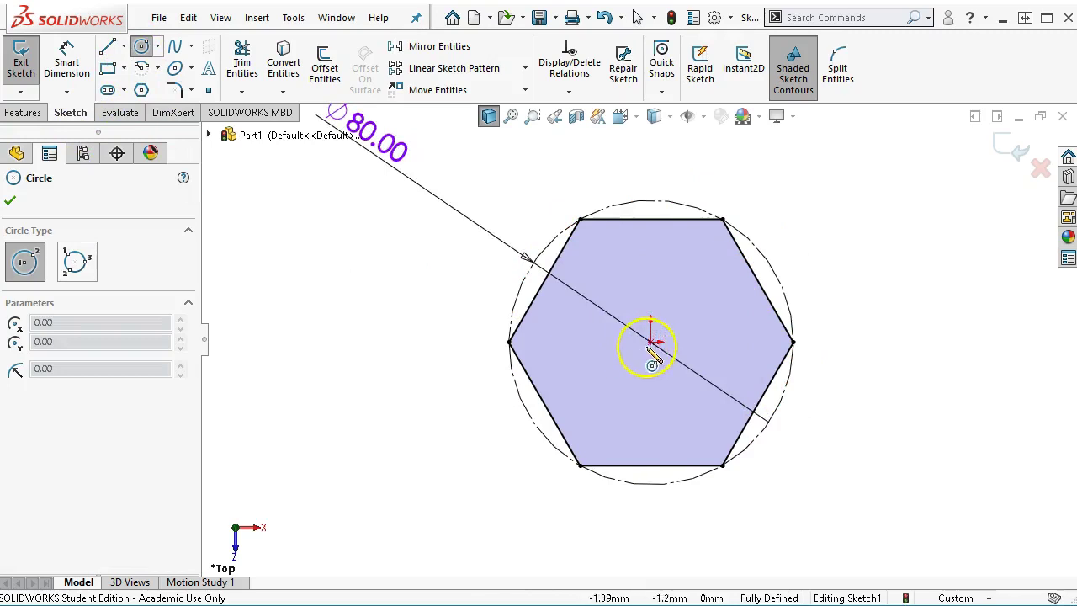
left_click(709, 303)
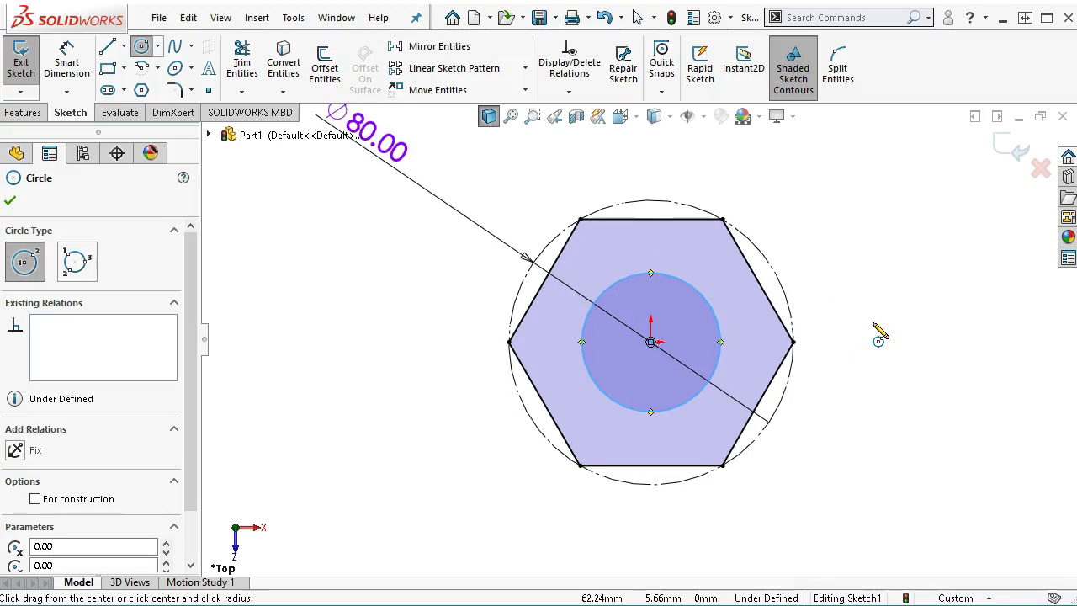
right_click(878, 338)
left_click(880, 334)
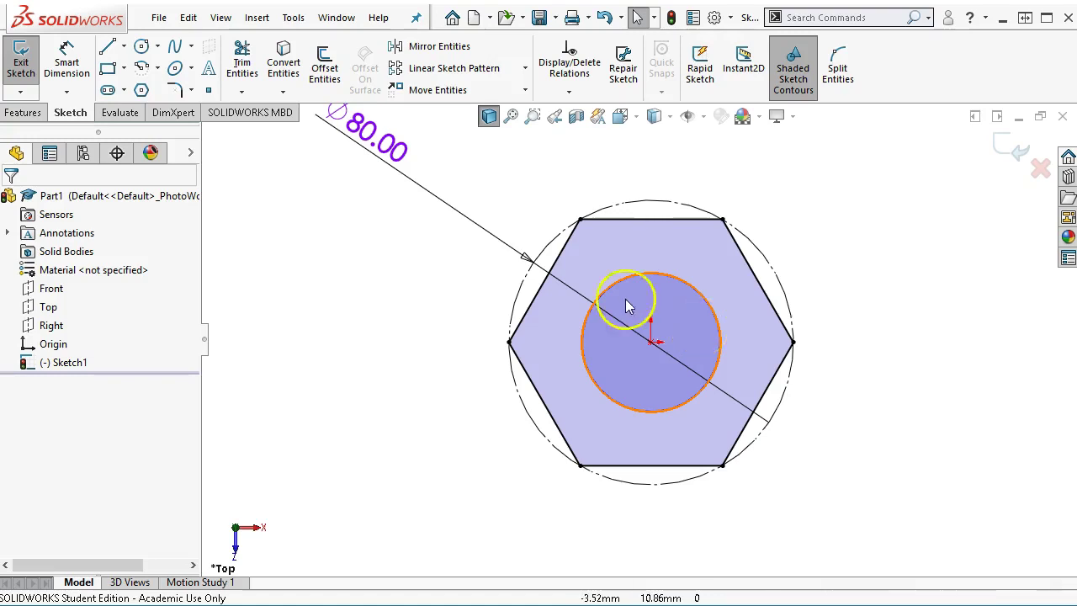
Dimension the inner circle and reposition the Ø80.00 dimension labels.
left_click(83, 56)
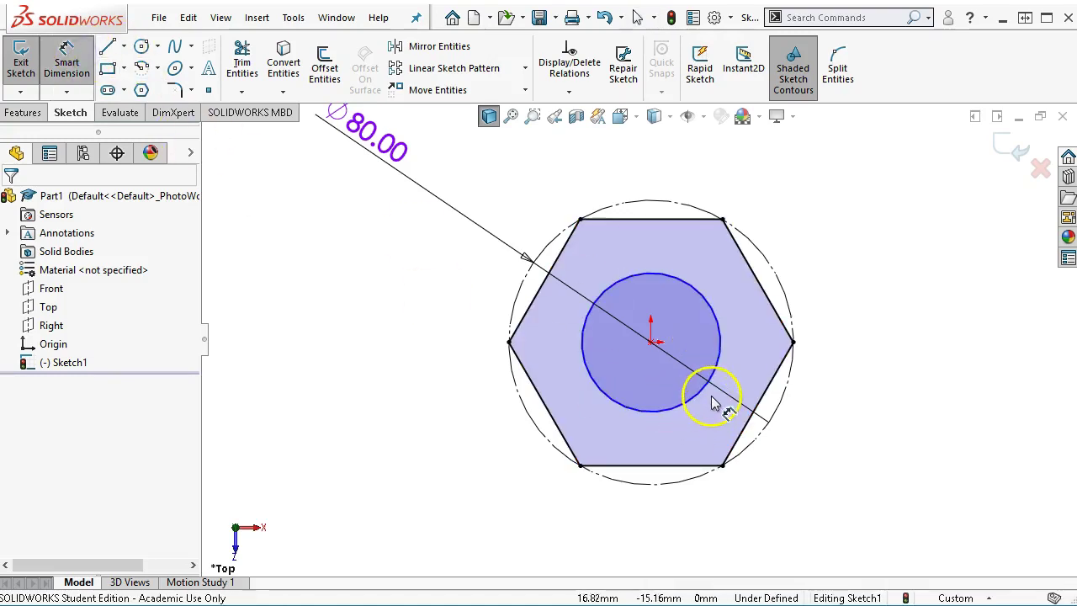
left_click(709, 389)
left_click(913, 459)
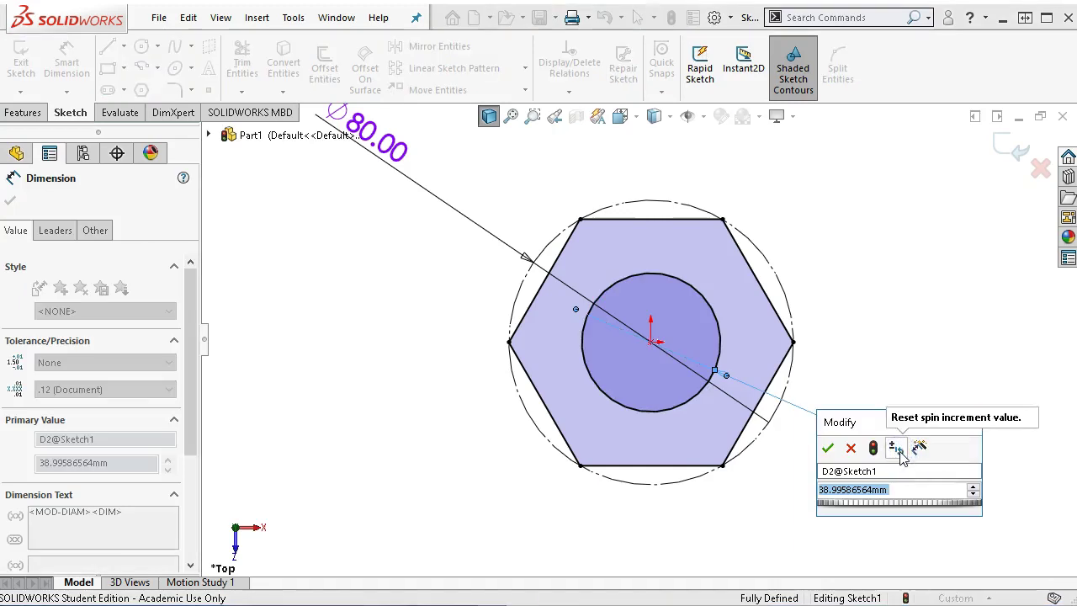
type("80")
key("Return")
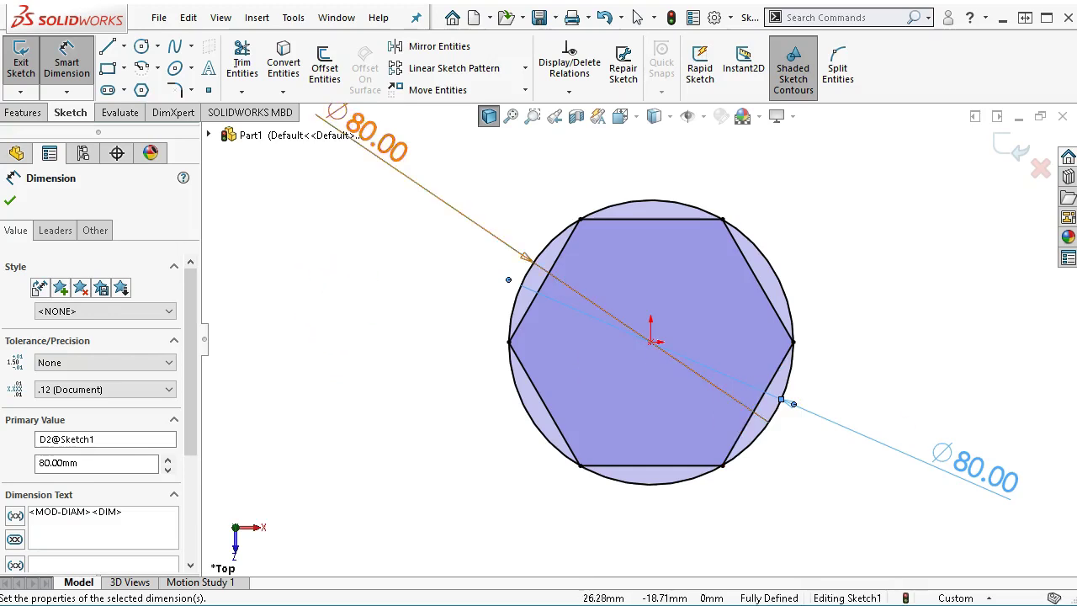
left_click_drag(1033, 503, 1016, 478)
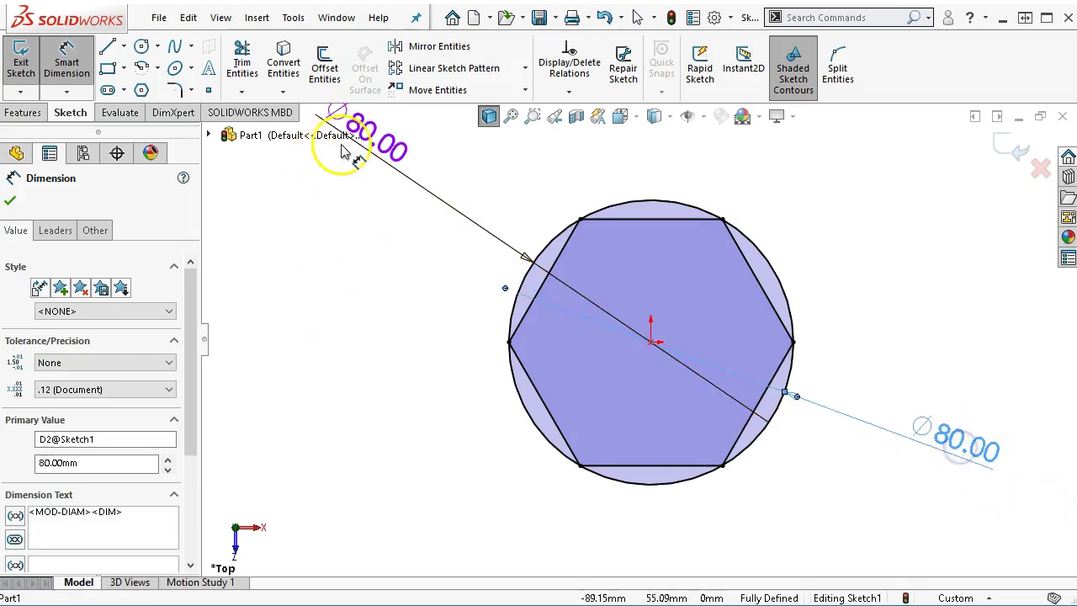
left_click_drag(385, 160, 428, 254)
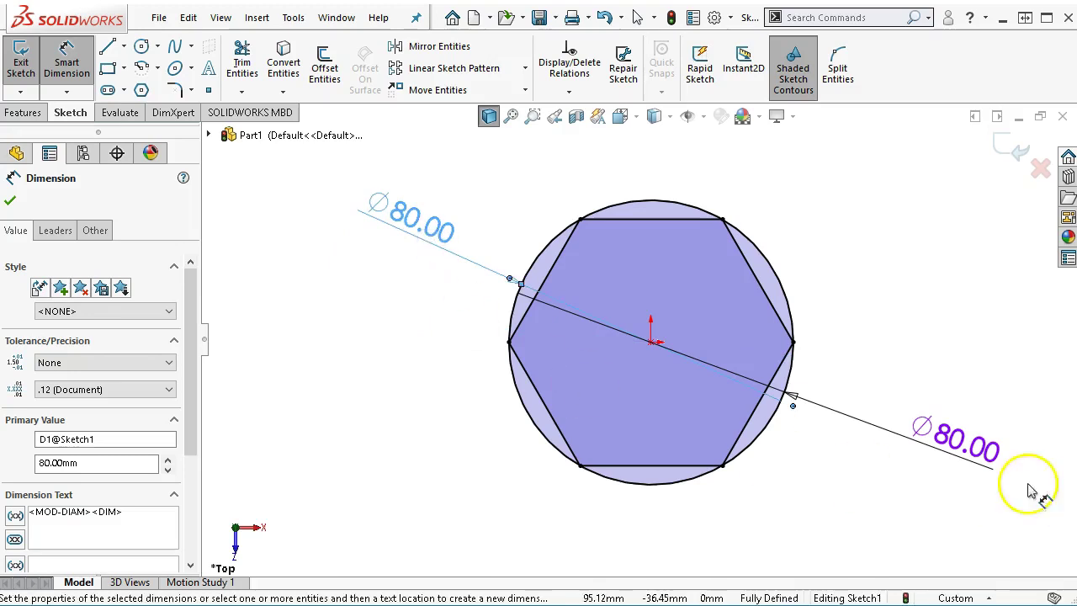
Move the diameter label and undo the accidental 80 mm bore diameter.
left_click(926, 459)
key("Escape")
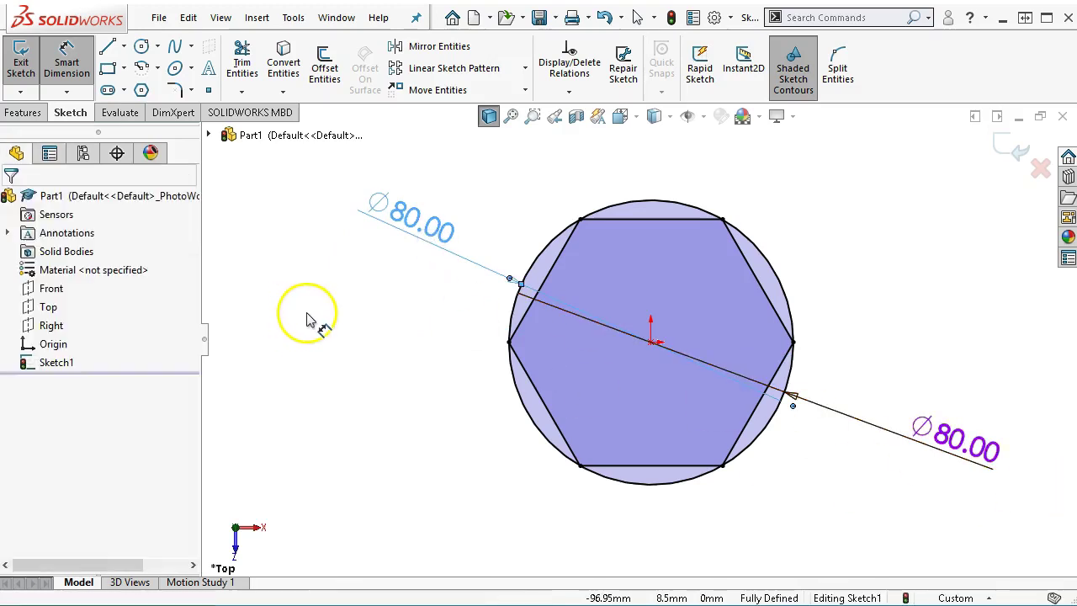
key("Escape")
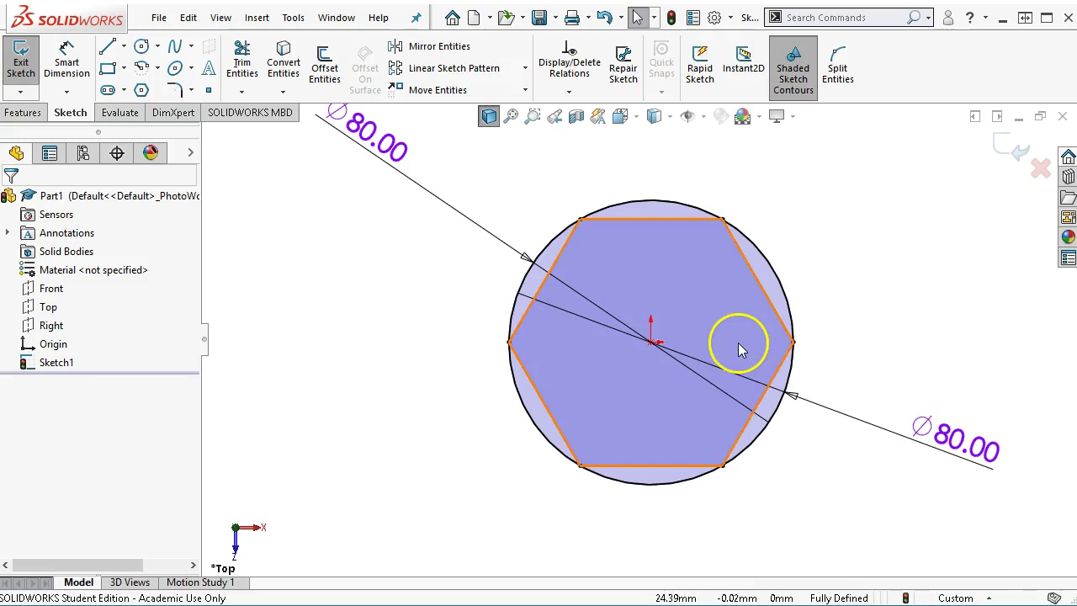
left_click_drag(969, 461, 968, 255)
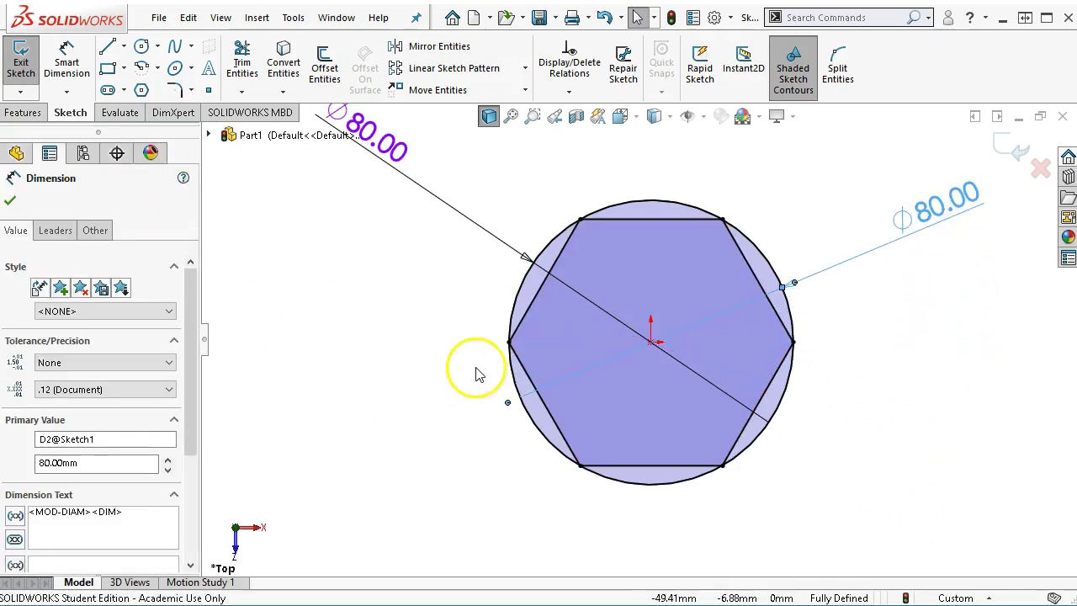
key("f")
key("ctrl+z")
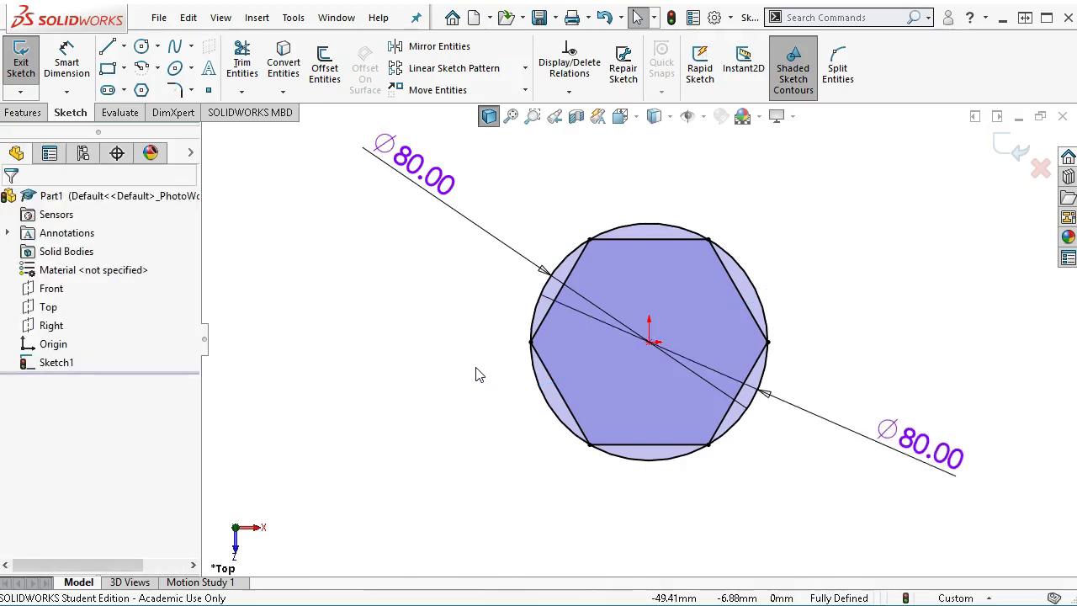
key("ctrl+z")
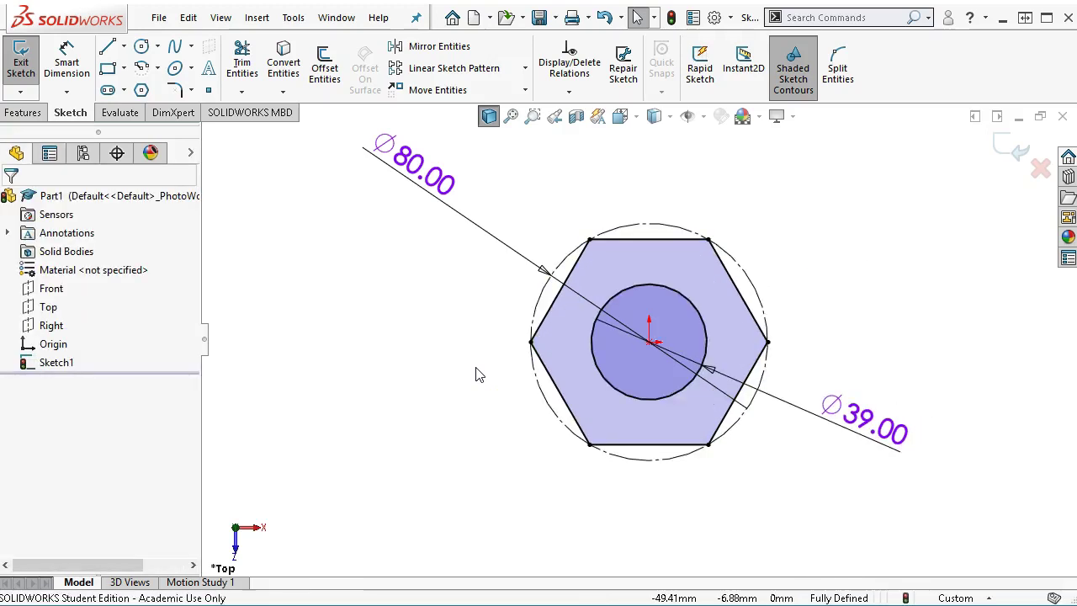
Change the bore circle's Ø39.00 dimension to 50 mm.
left_click_drag(875, 425, 884, 312)
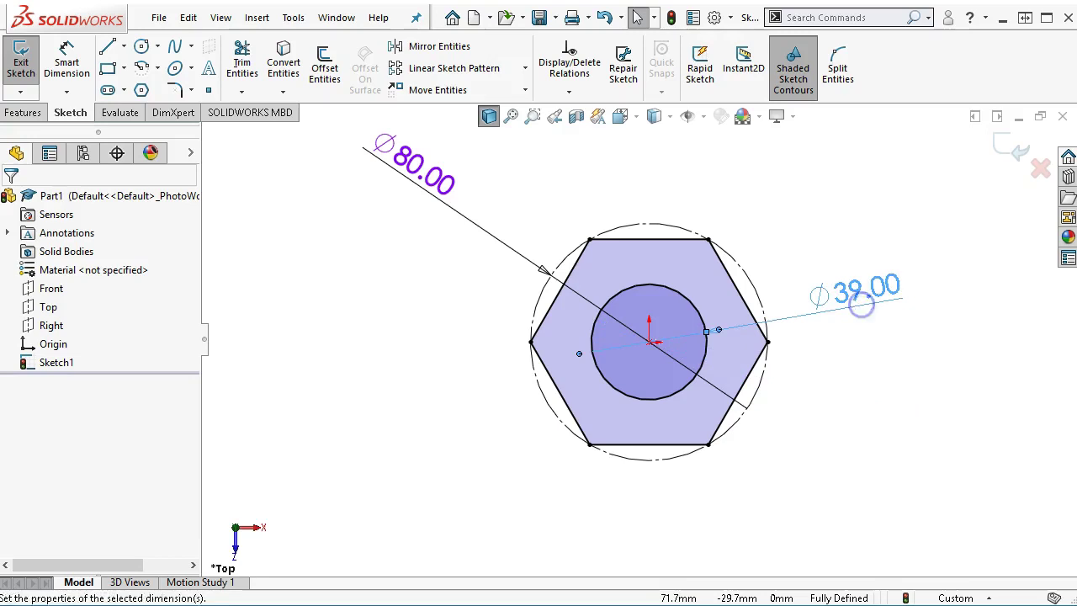
double_click(885, 312)
type("50")
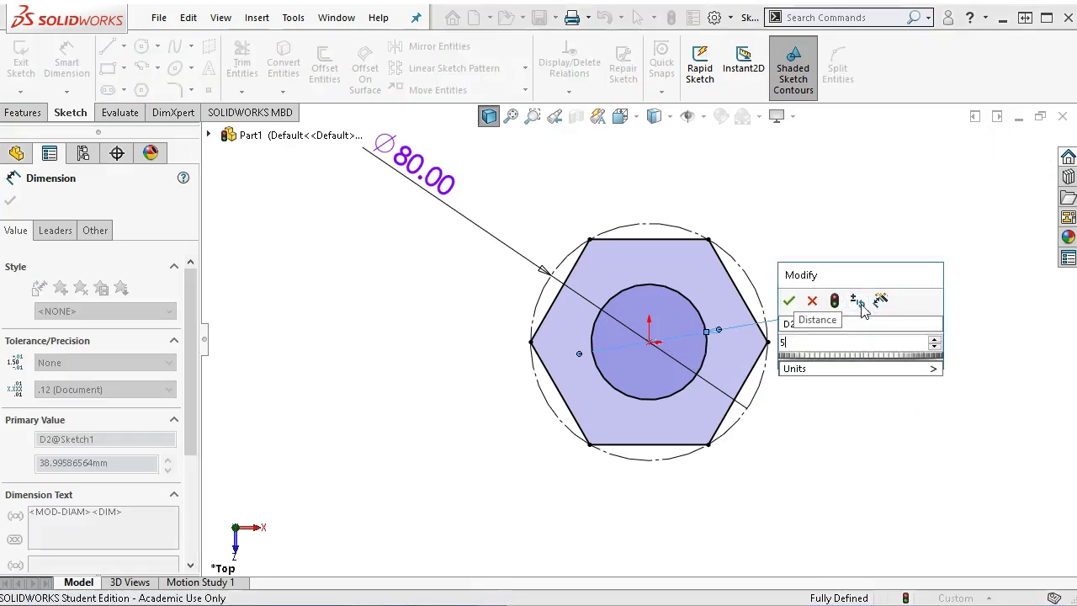
key("Return")
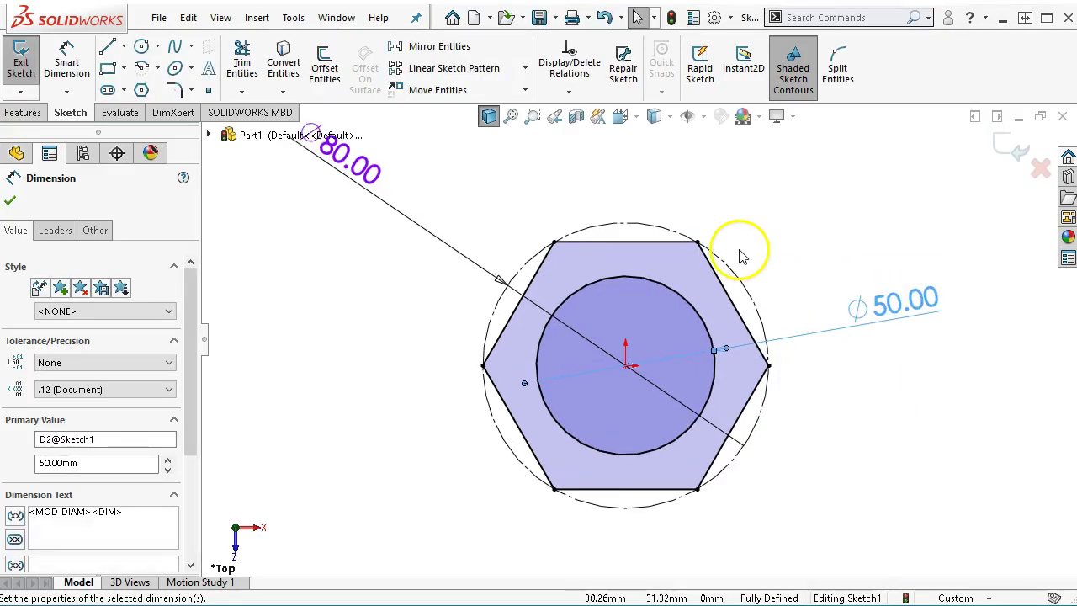
left_click(125, 69)
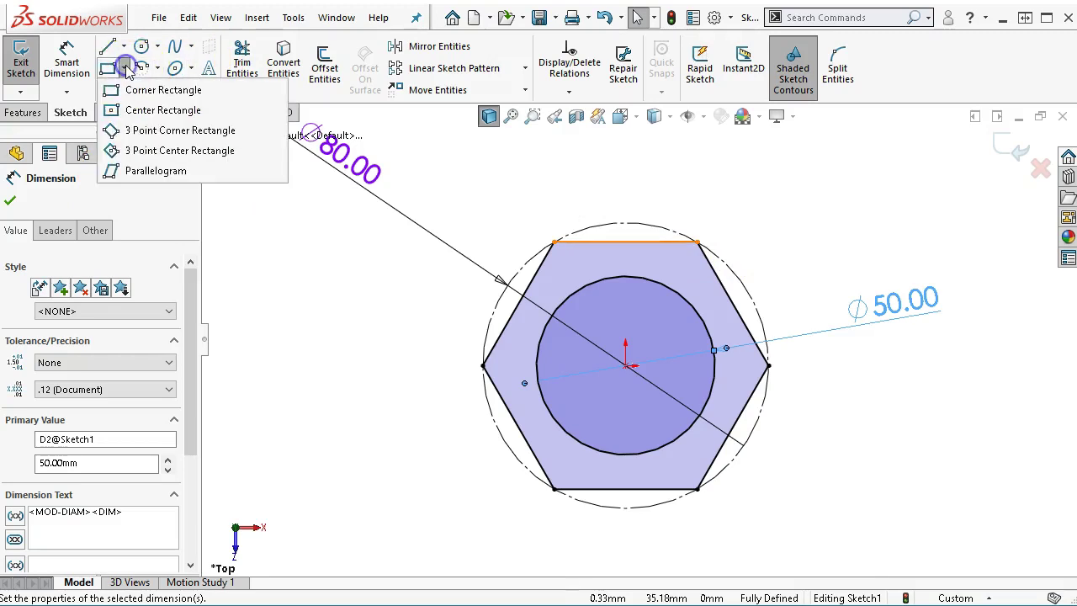
Draw a horizontal and a vertical center rectangle from the origin, forming a cross.
left_click(132, 118)
scroll(637, 357, "down", 2)
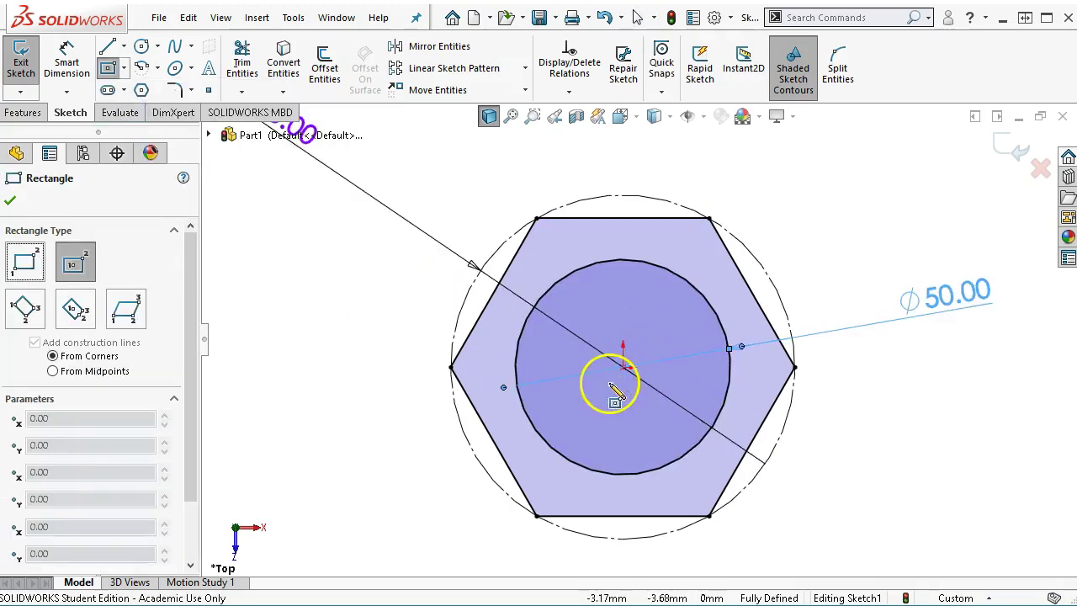
mouse_move(623, 366)
left_mouse_down()
mouse_move(690, 405)
mouse_move(721, 384)
mouse_move(749, 396)
left_mouse_up()
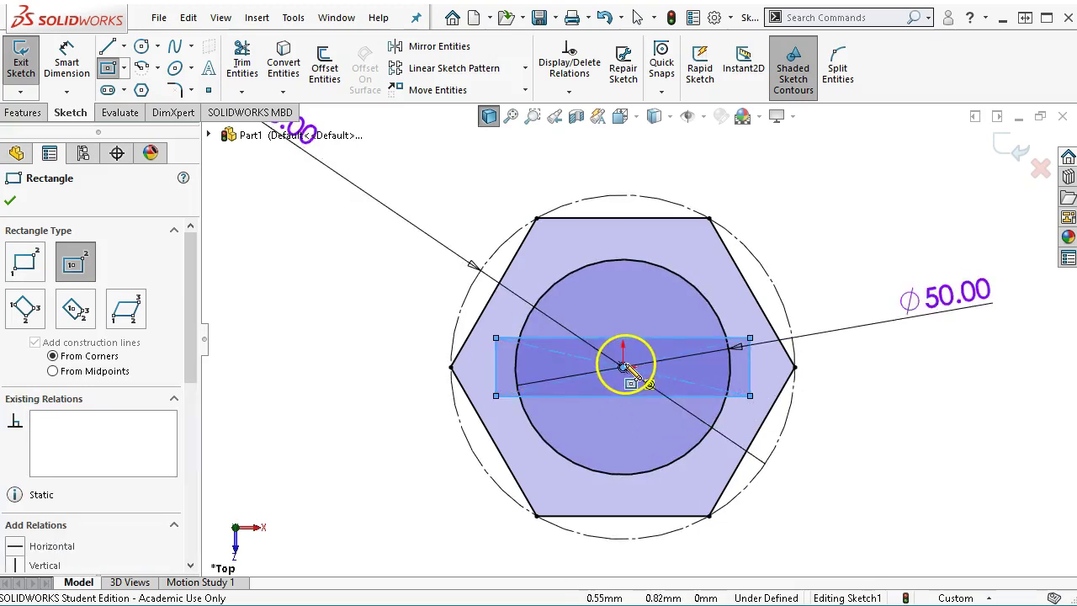
left_click_drag(622, 366, 650, 245)
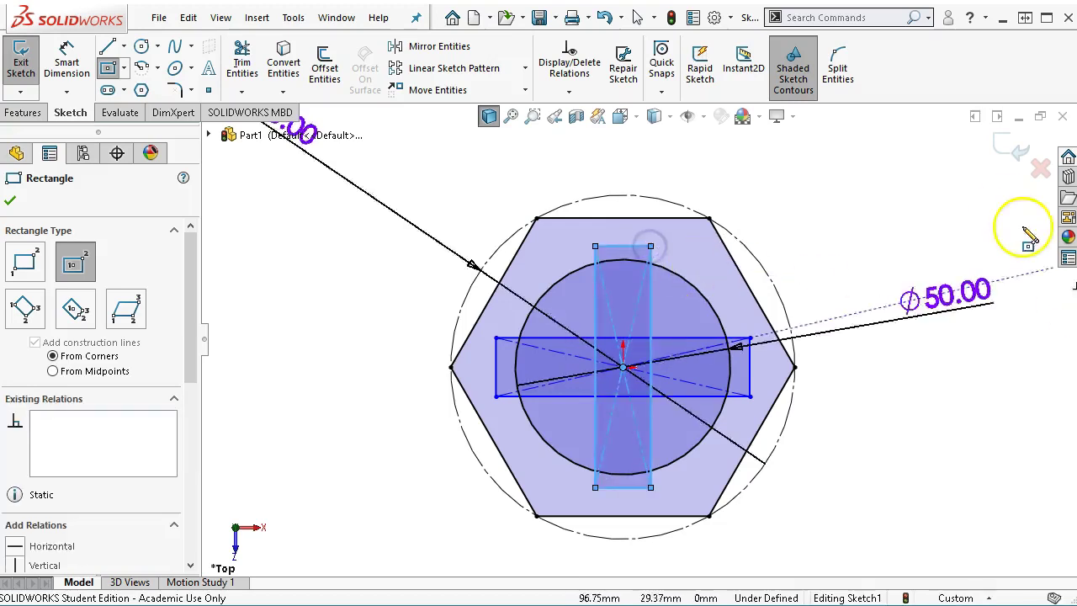
right_click(883, 183)
left_click(932, 193)
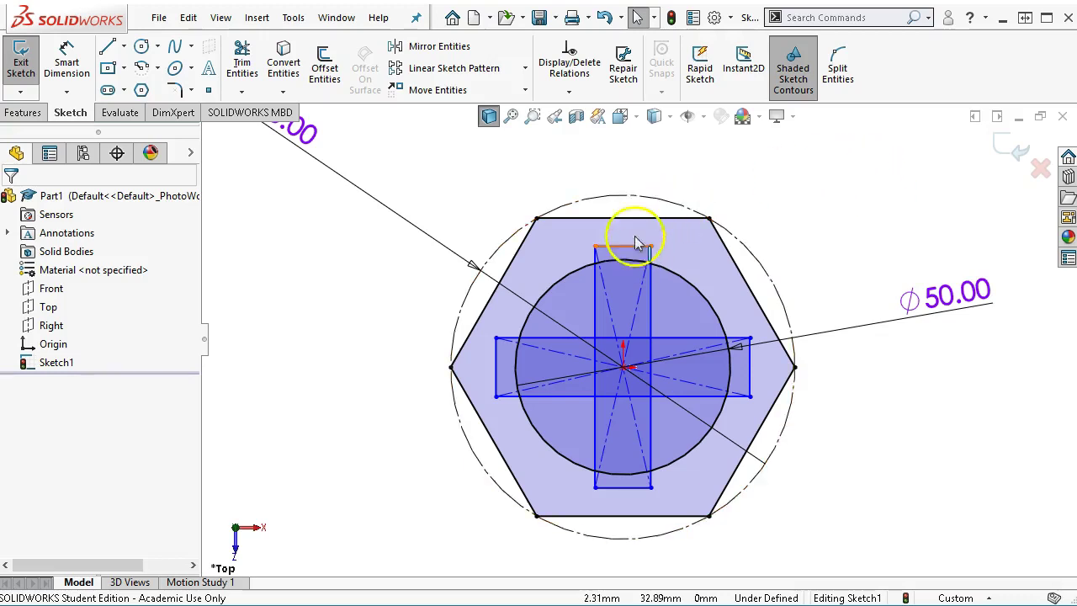
Dimension the vertical rectangle's width to 12 and make it equal to the horizontal one's.
left_click(68, 65)
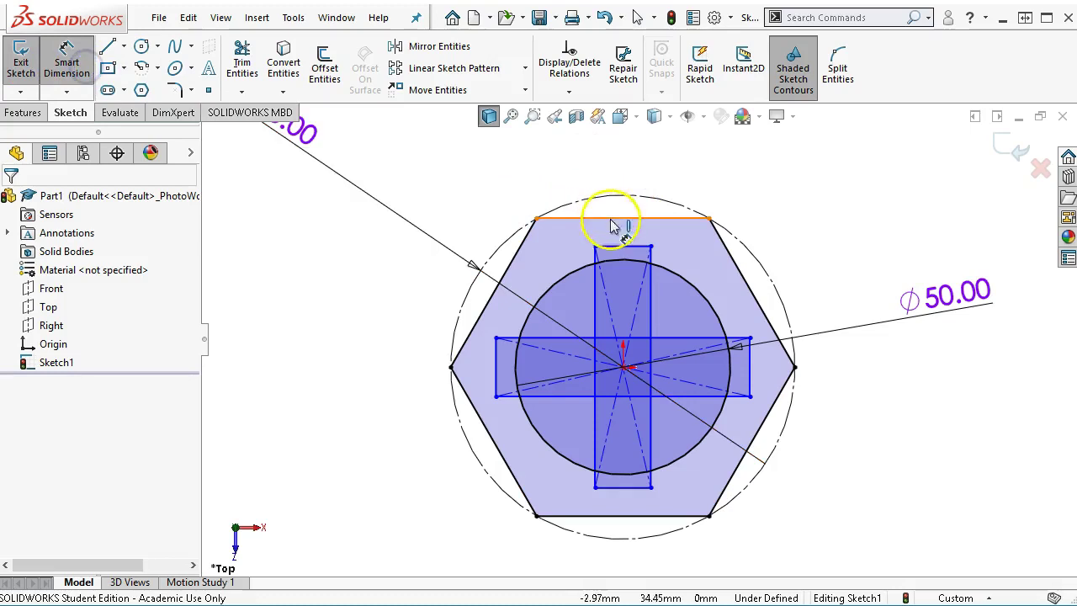
left_click(619, 246)
left_click(727, 194)
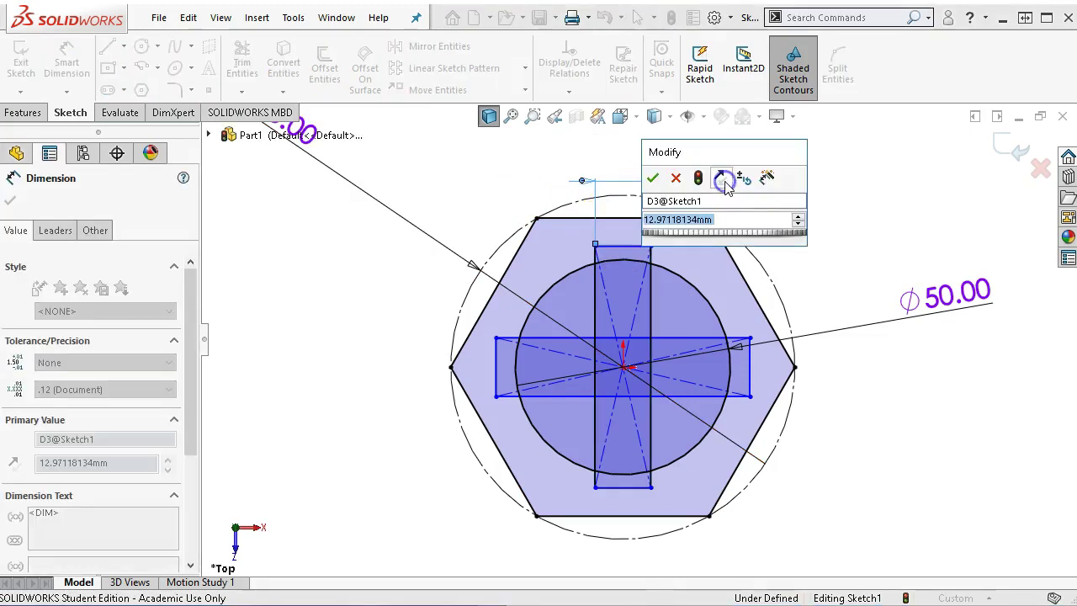
type("12")
key("Return")
right_click(779, 266)
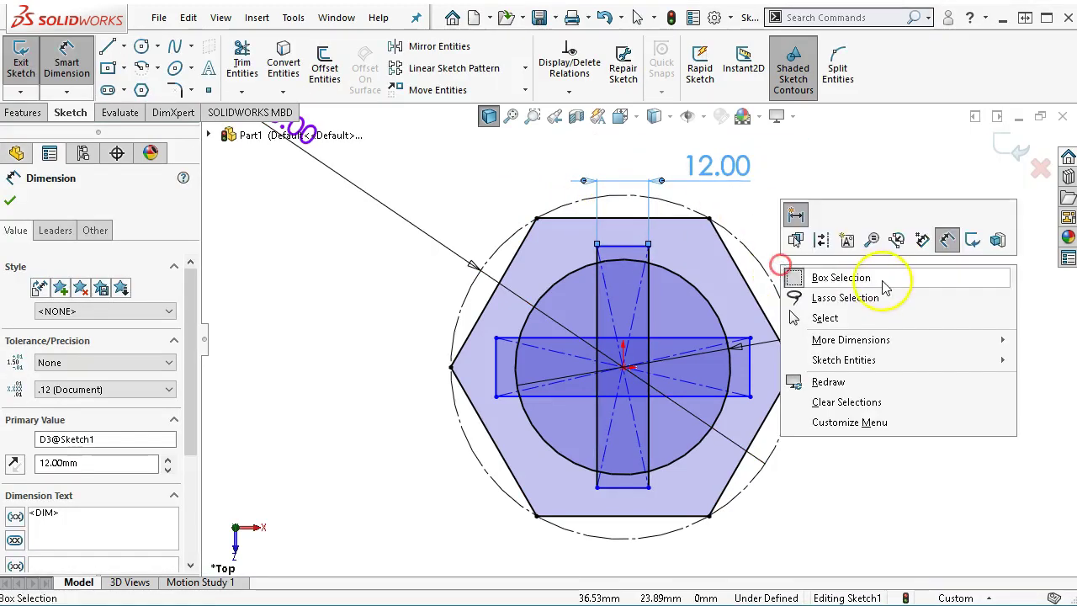
left_click(867, 316)
left_click(627, 246)
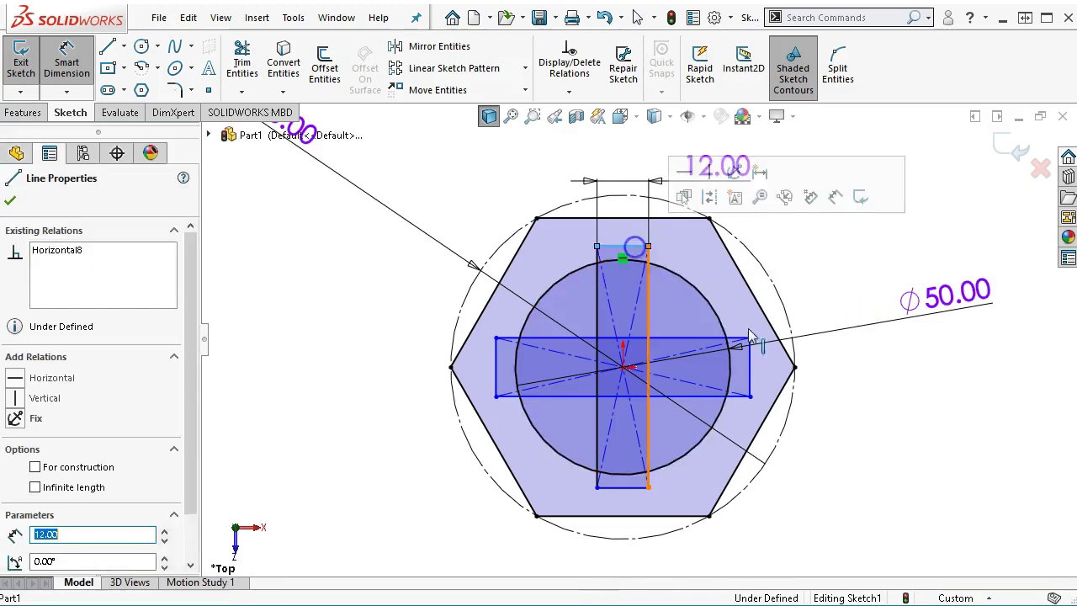
left_click(749, 374, "ctrl")
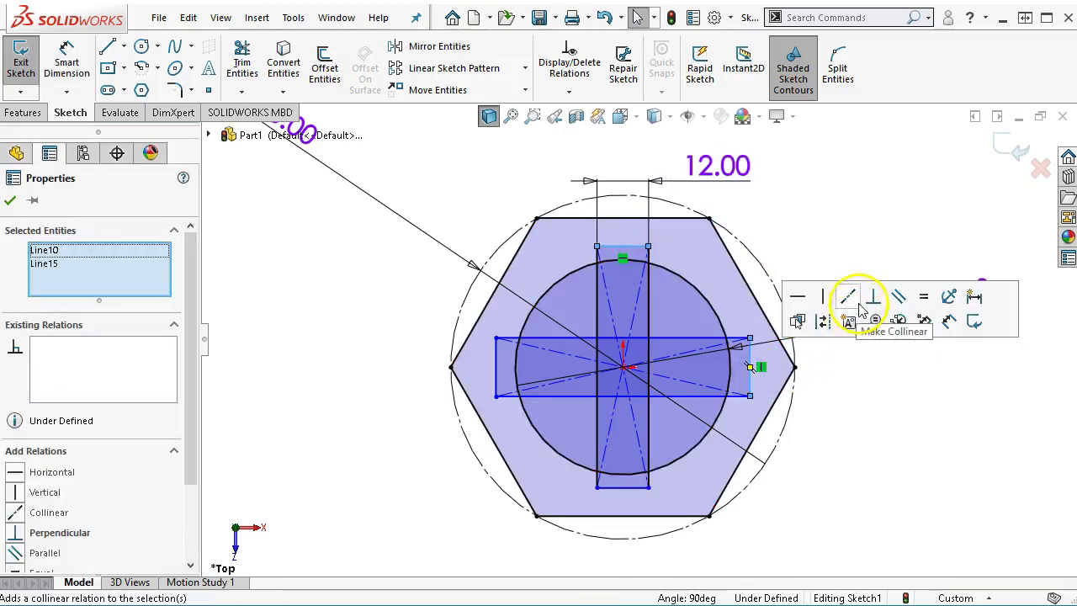
left_click(924, 298)
left_click(894, 429)
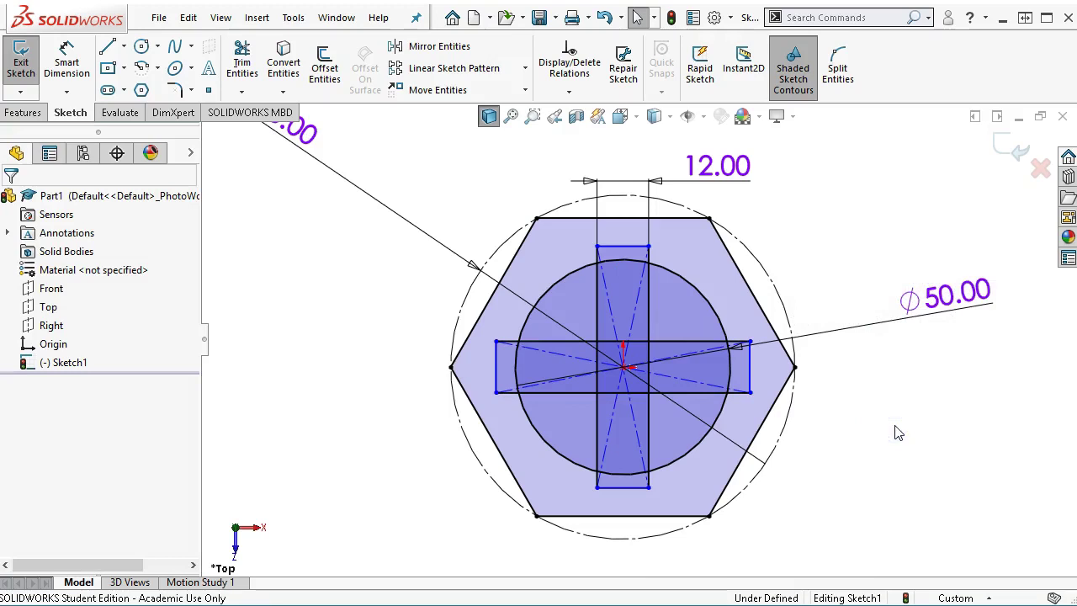
Dimension the horizontal rectangle's length to 60 and make the vertical one equally long.
left_click(67, 63)
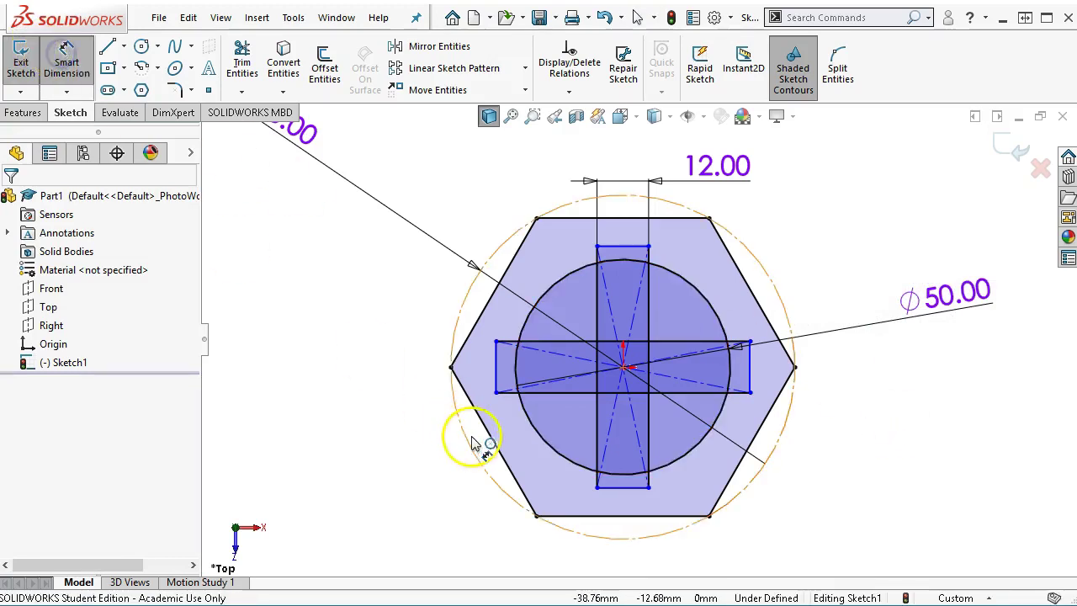
left_click(495, 370)
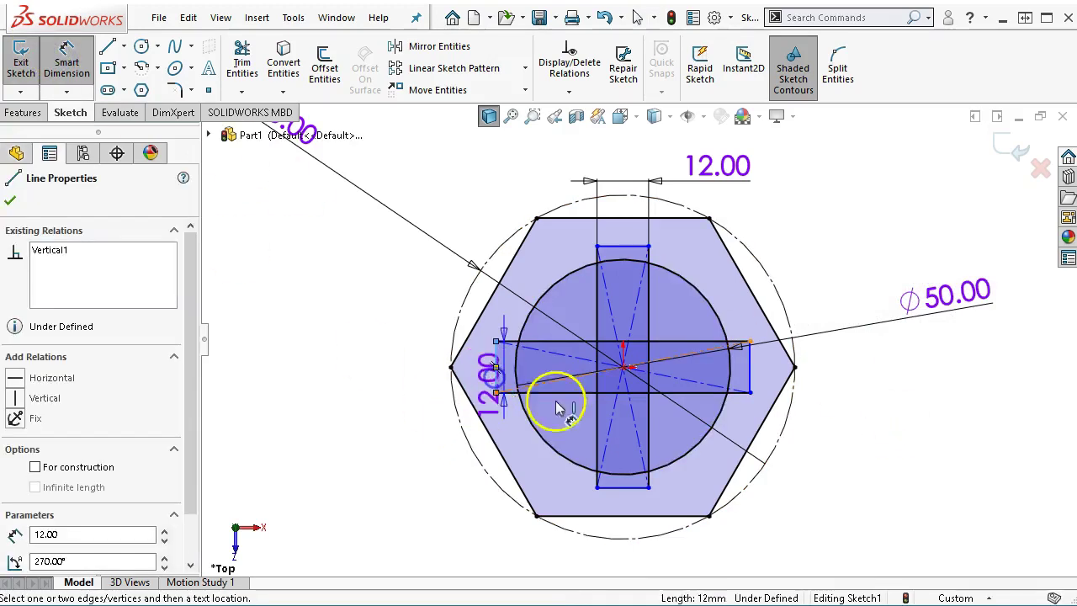
left_click(748, 361)
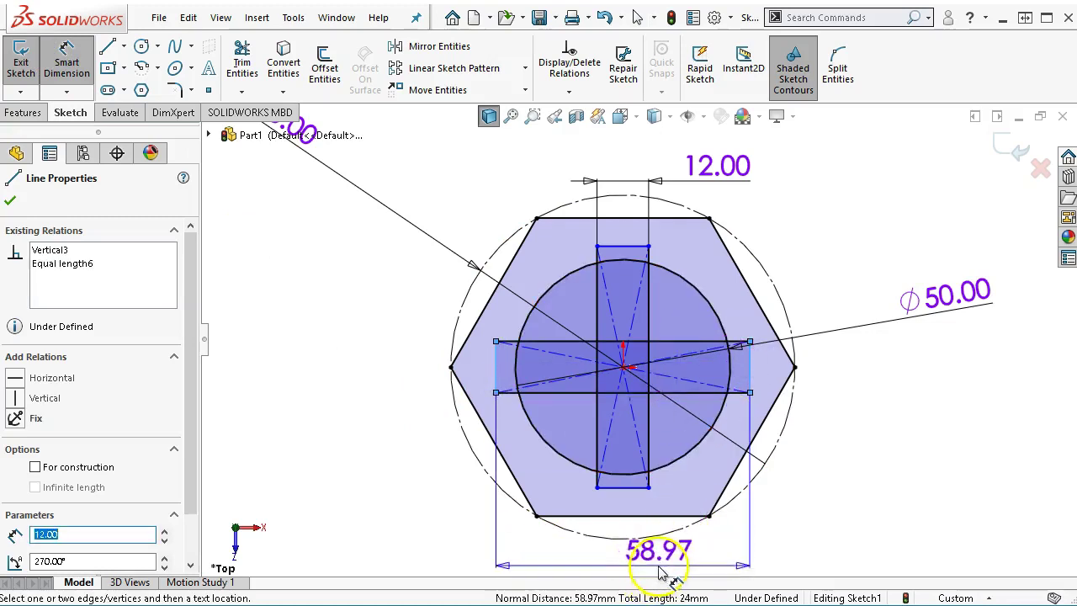
left_click(661, 563)
type("60")
key("Return")
right_click(875, 382)
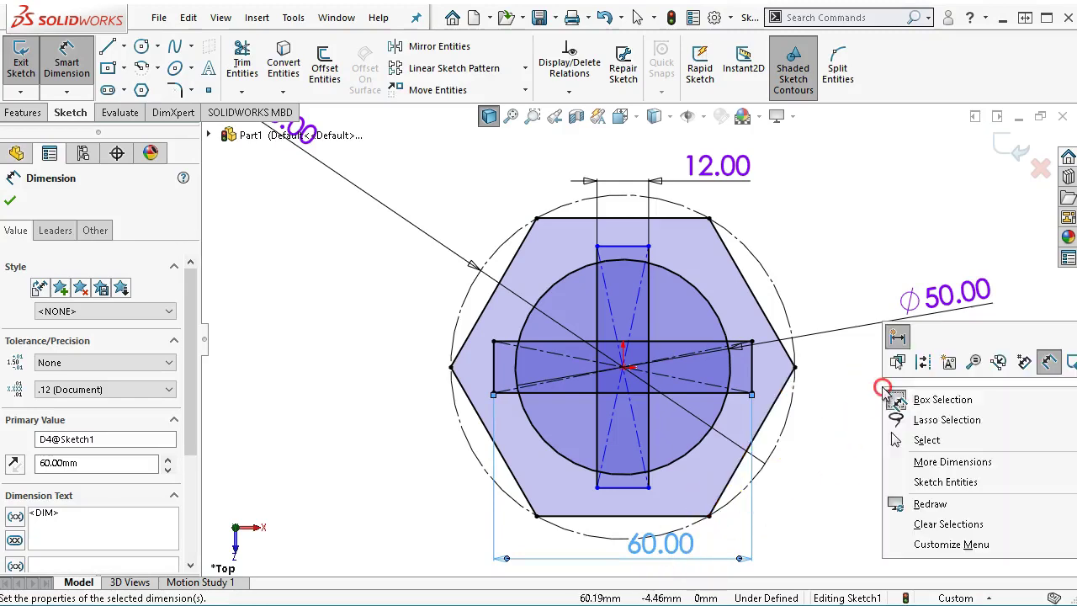
left_click(968, 441)
left_click(649, 408)
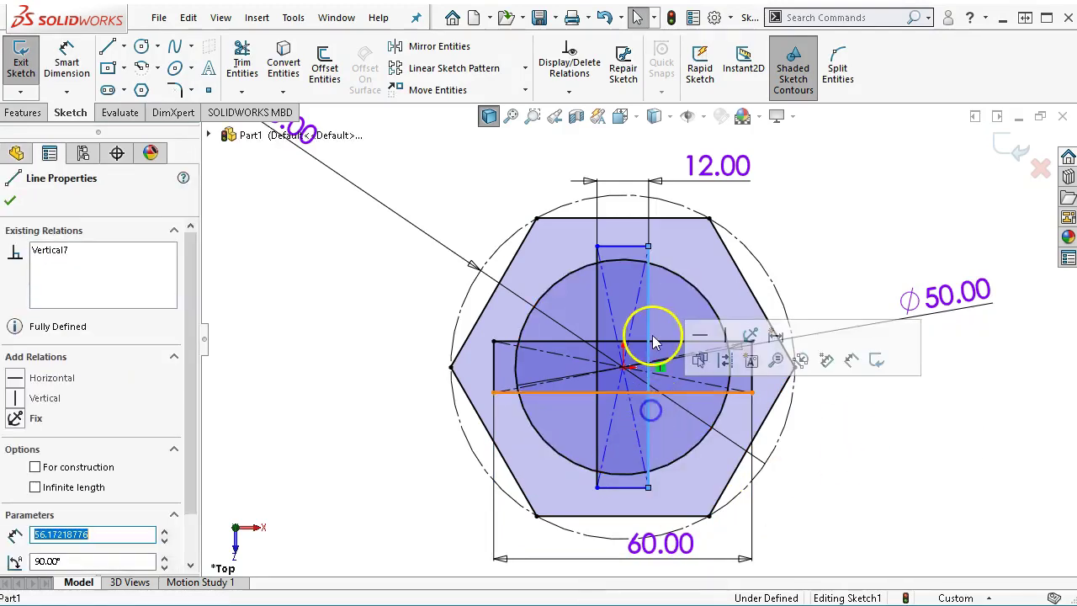
left_click(658, 344)
left_click(649, 355, "ctrl")
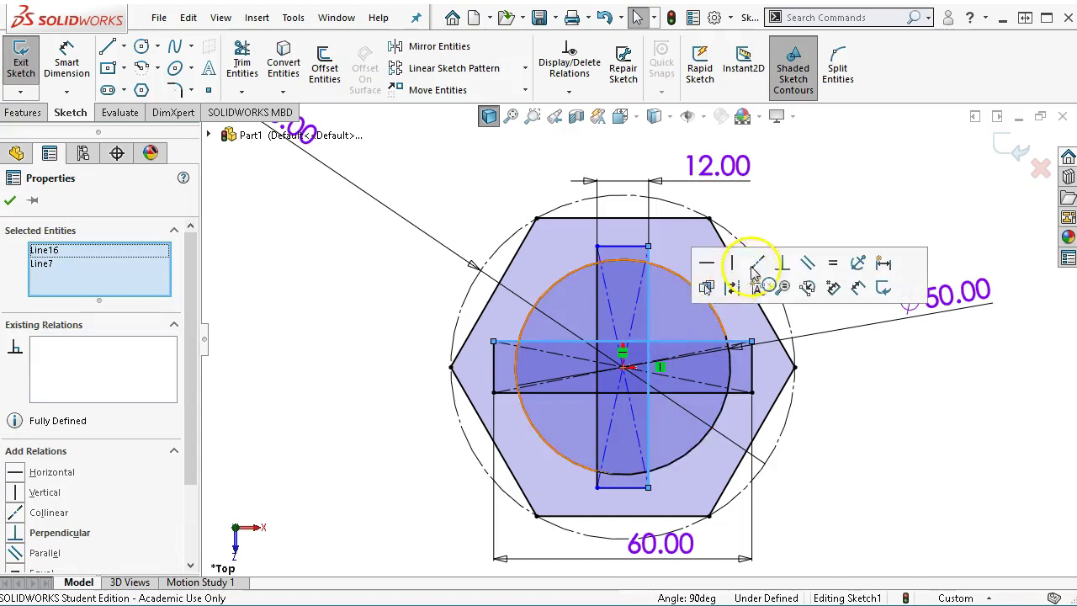
left_click(832, 263)
left_click(992, 447)
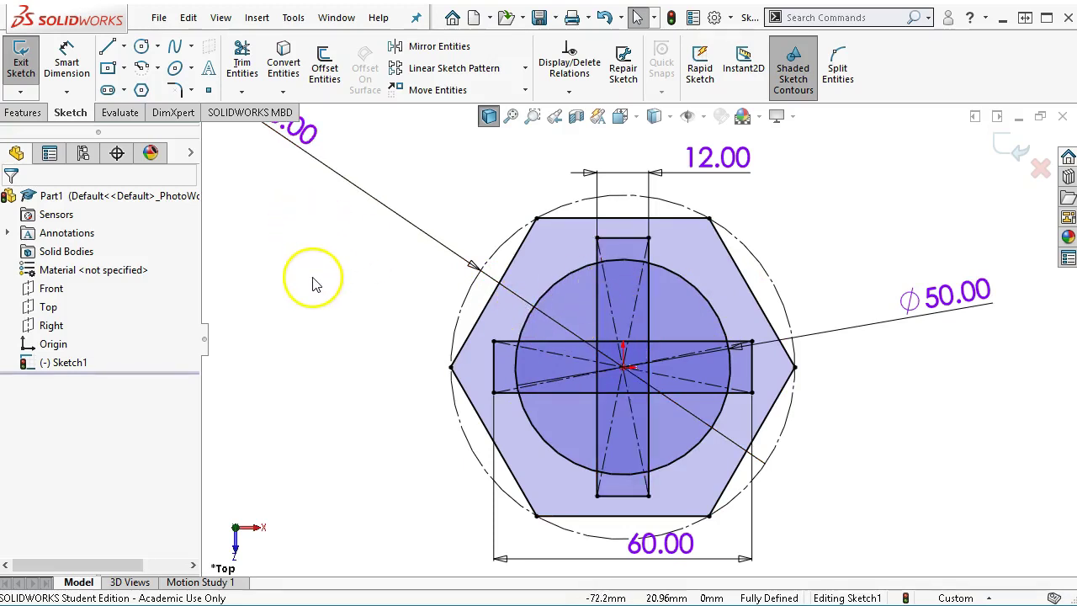
Start a Boss-Extrude and select the region between the hexagon and bore as the contour.
left_click(25, 115)
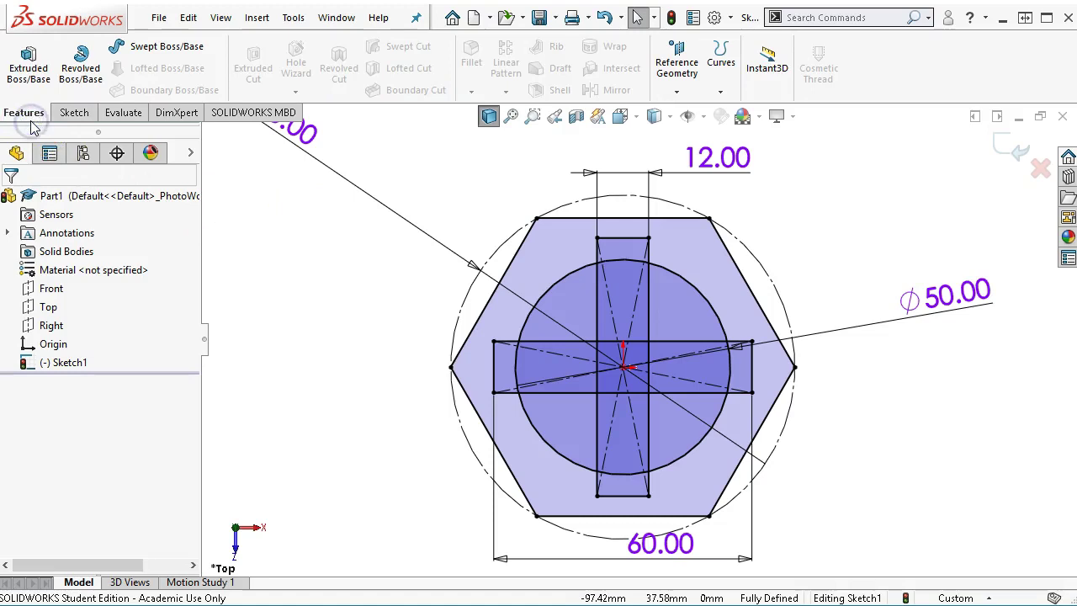
left_click(28, 57)
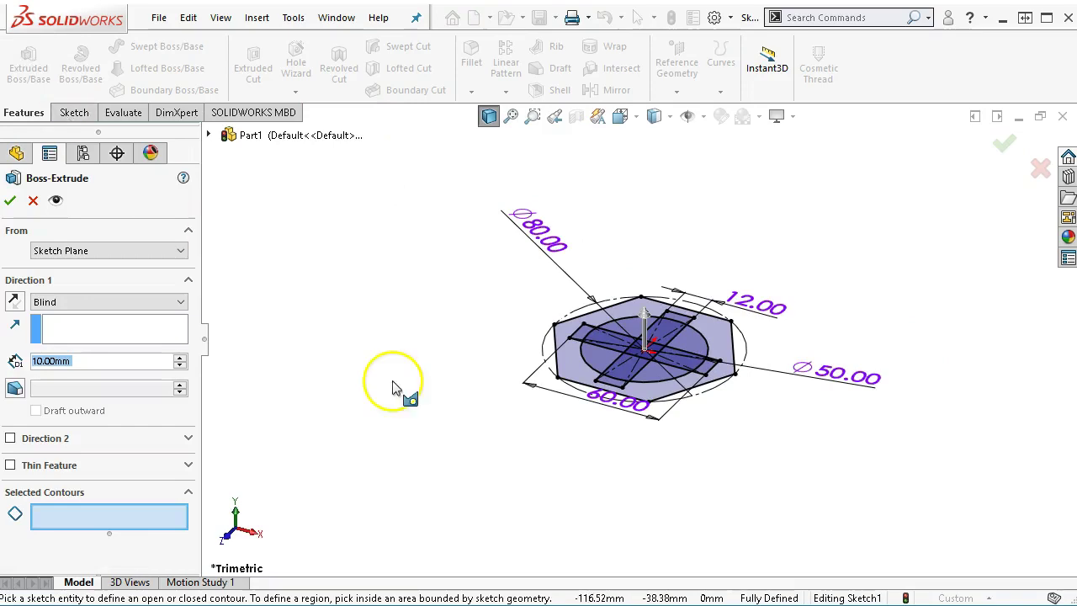
scroll(650, 216, "down", 2)
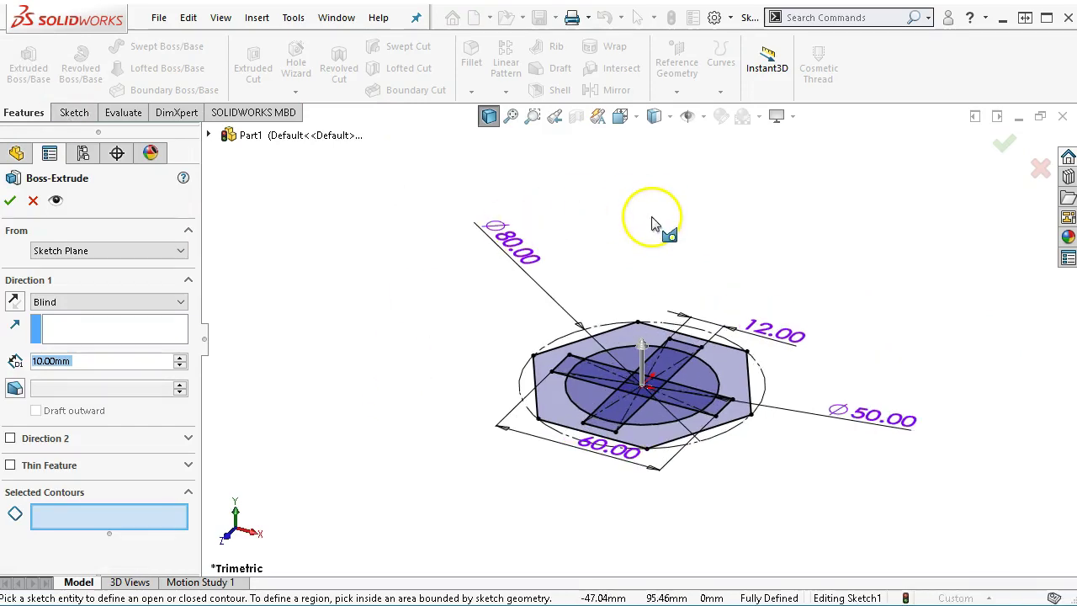
left_click(61, 517)
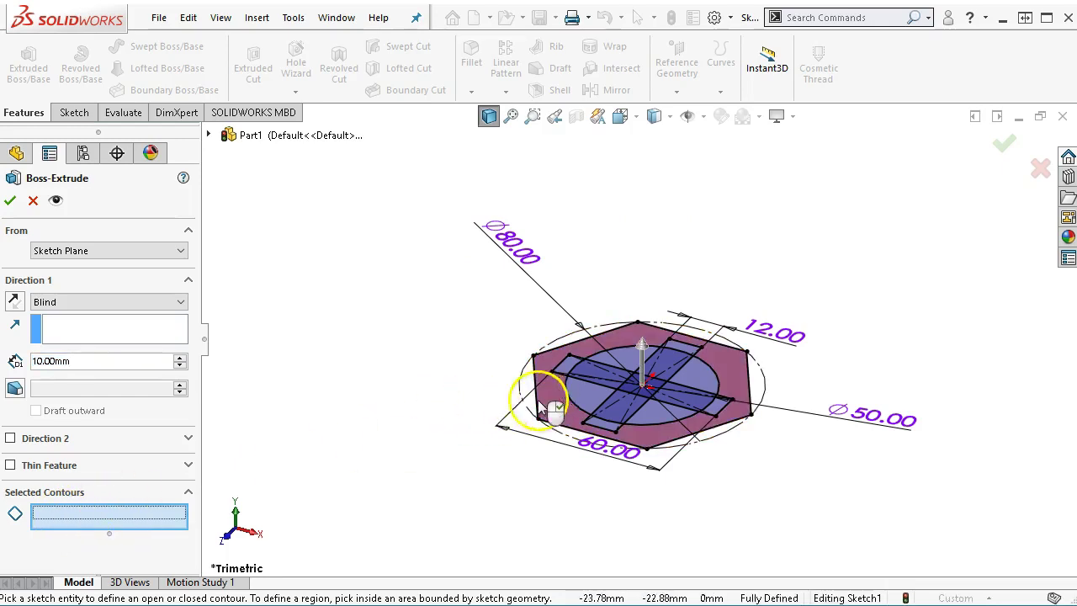
scroll(543, 311, "down", 2)
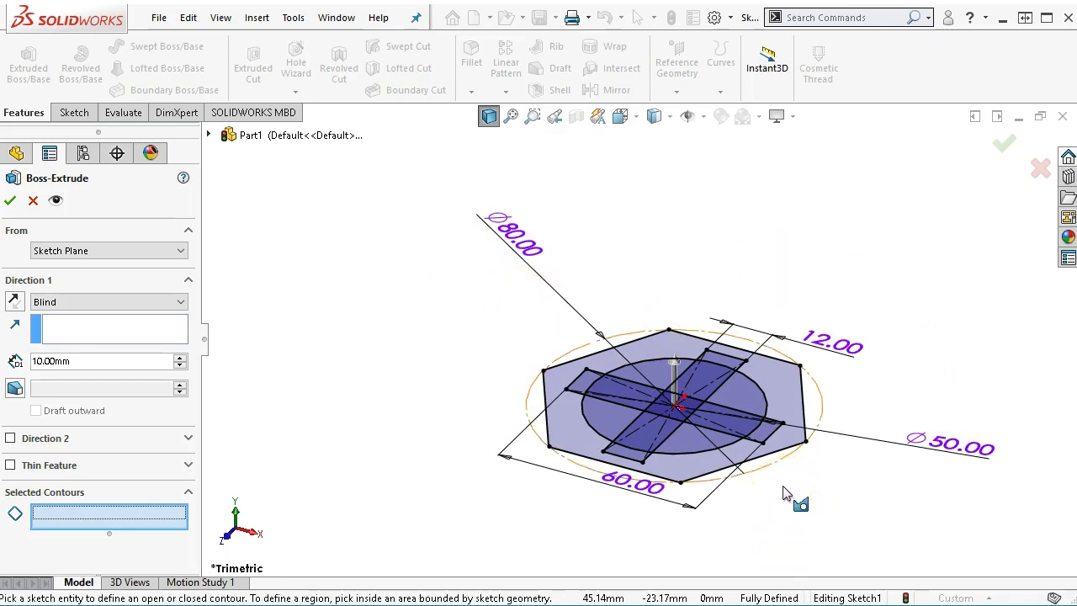
left_click(555, 437)
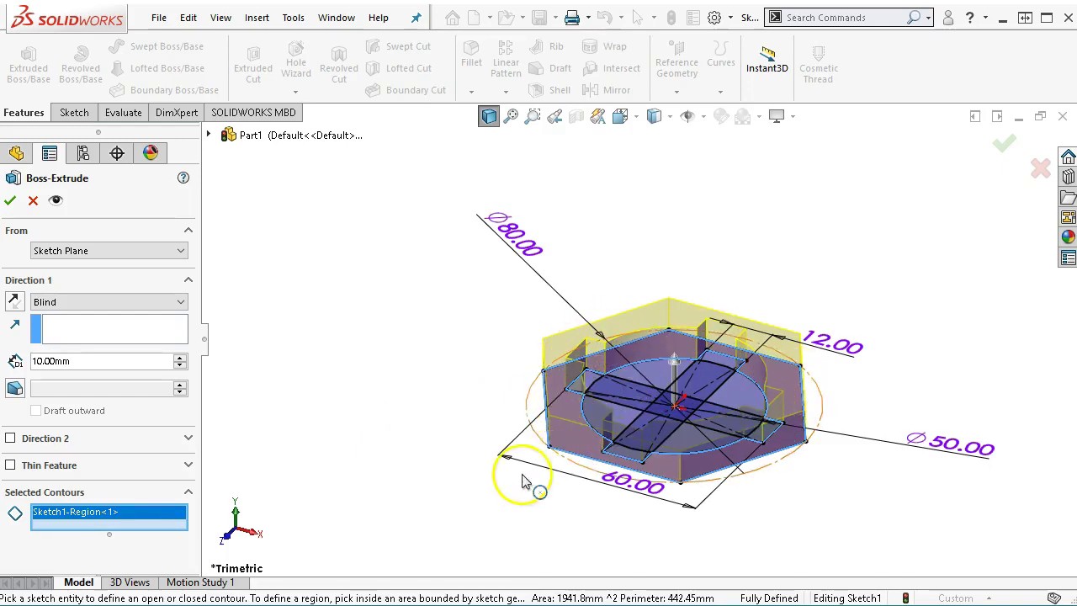
right_click(46, 523)
left_click(102, 526)
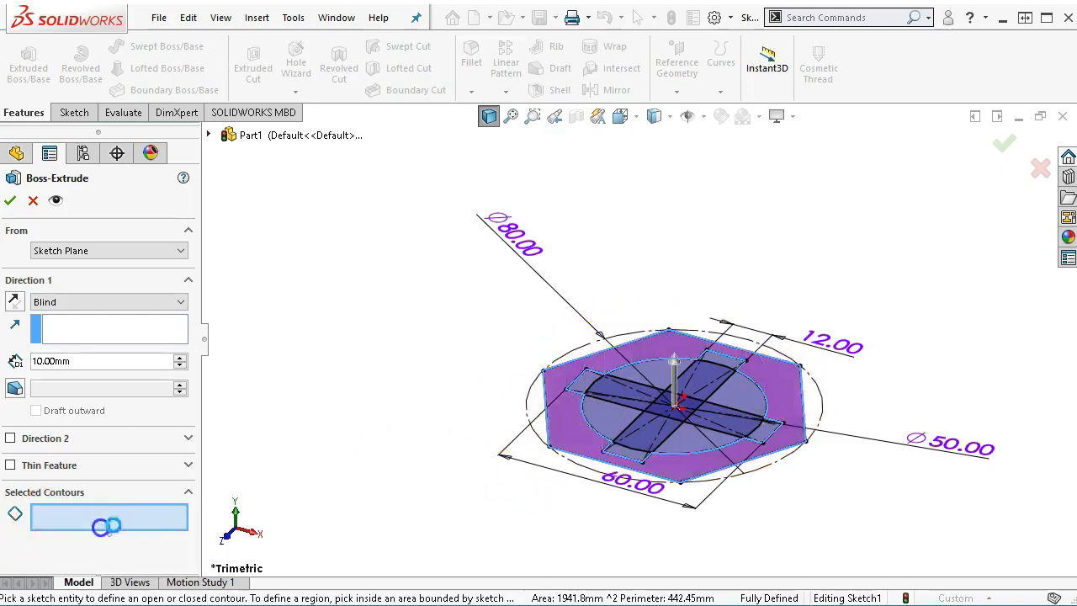
left_click(544, 429)
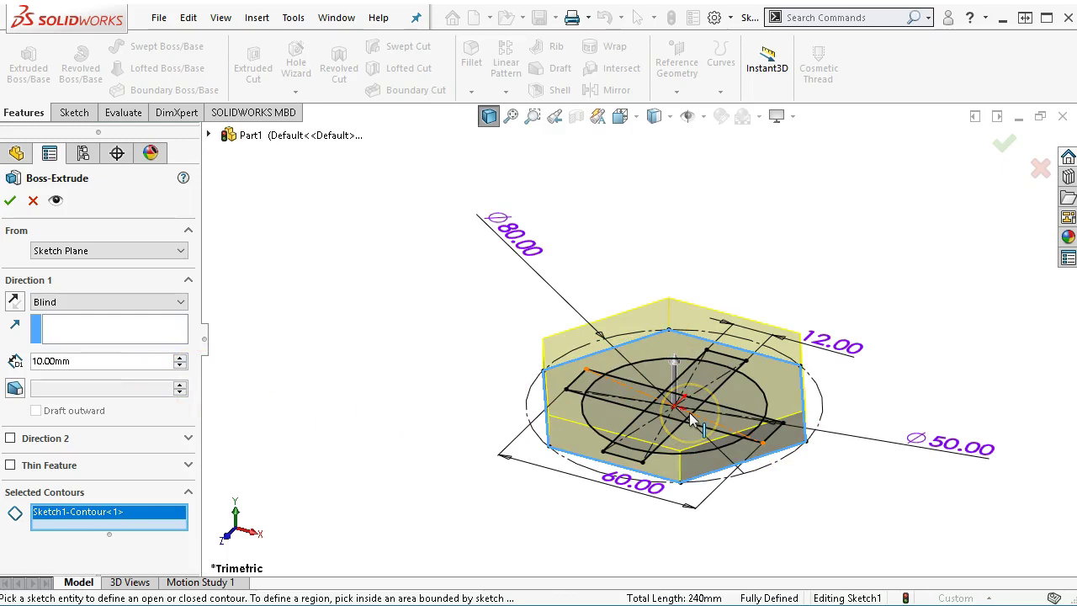
right_click(132, 525)
left_click(181, 533)
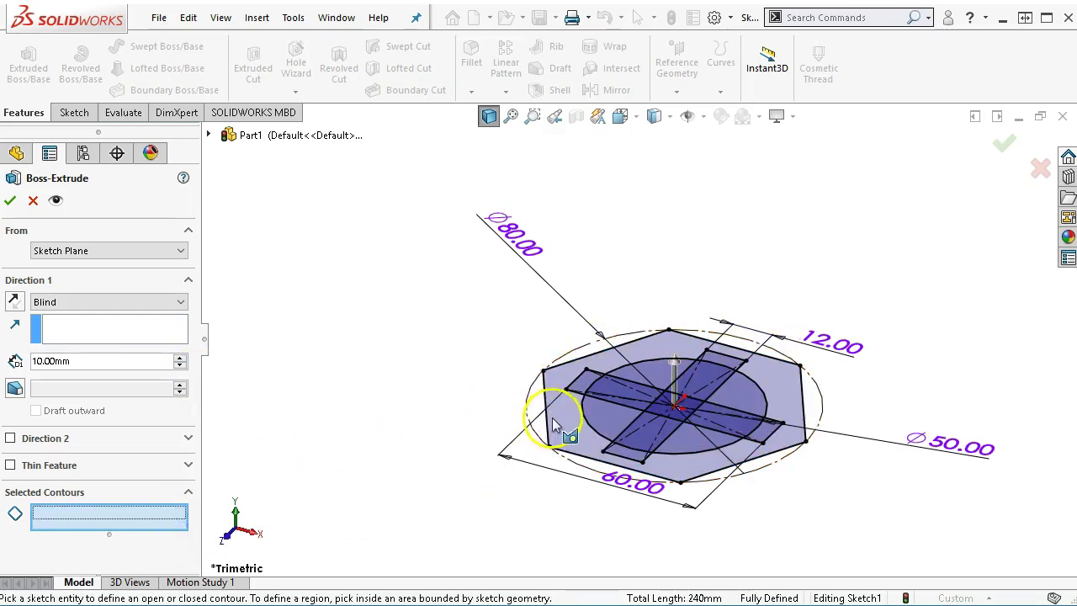
left_click(557, 414)
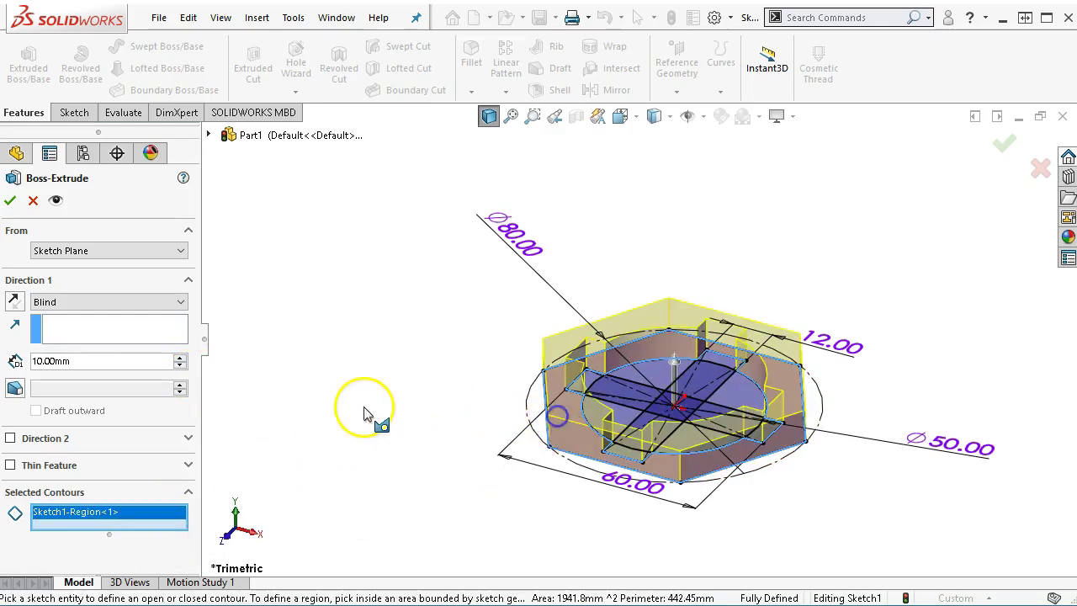
Set the blind extrusion depth to 35 mm and accept the feature.
left_click(92, 360)
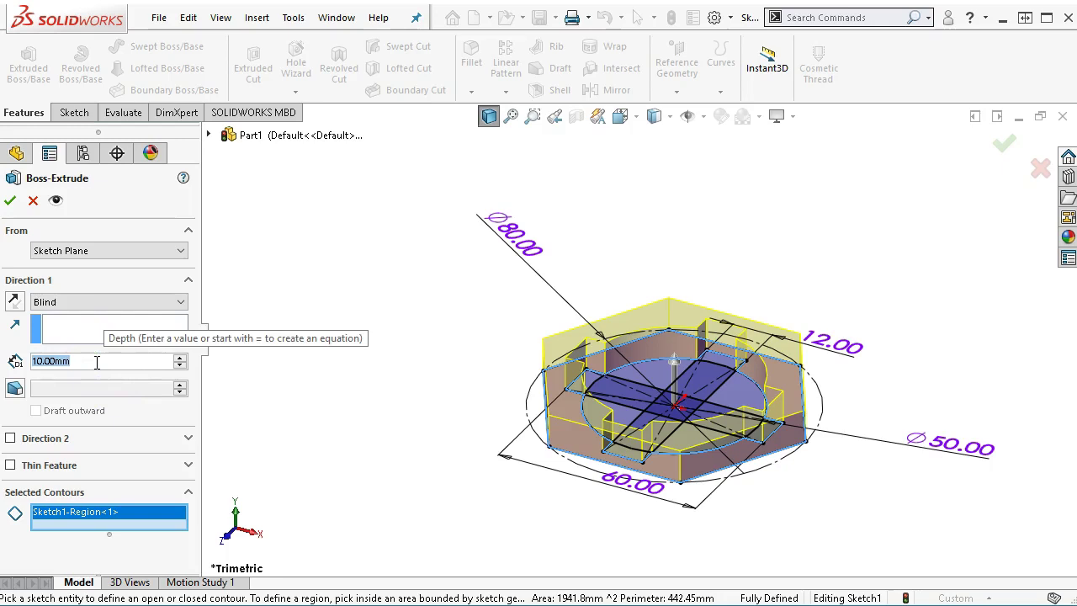
type("35")
key("Return")
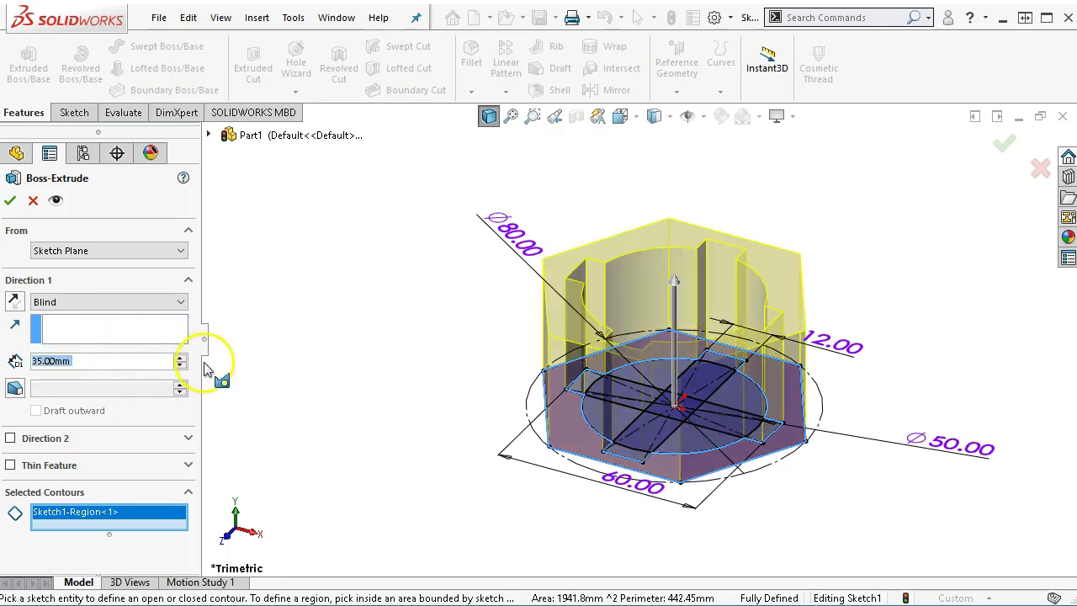
left_click(7, 202)
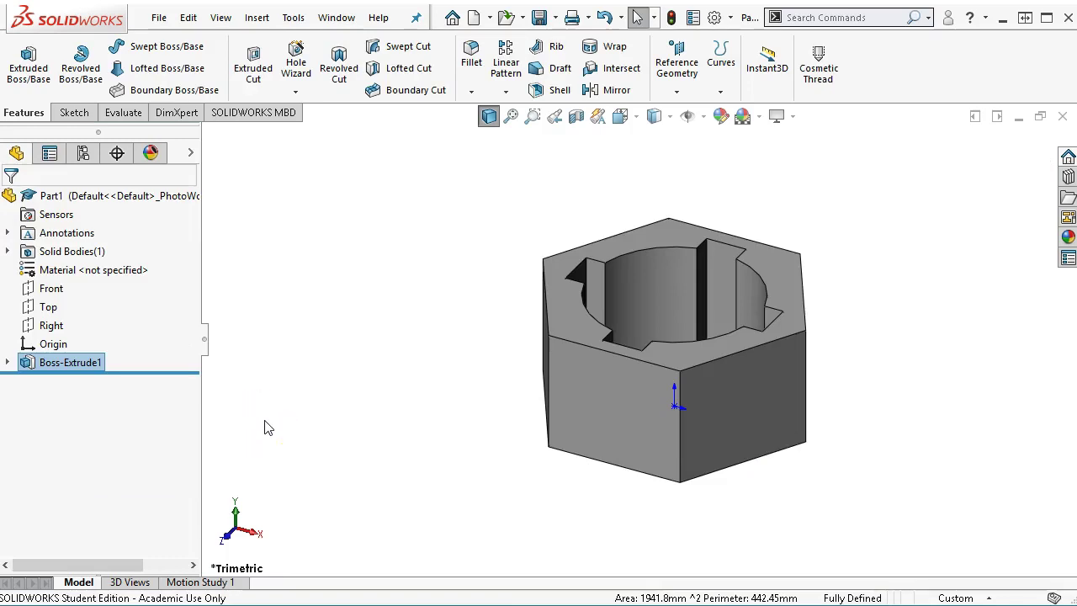
key("alt+Tab")
left_click(696, 67)
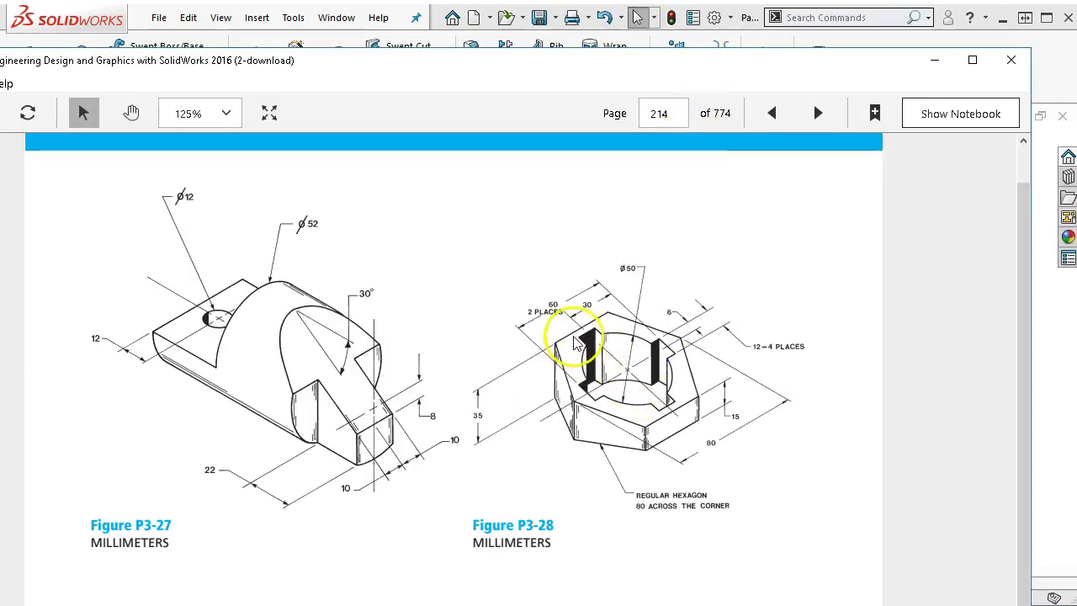
key("super+Right")
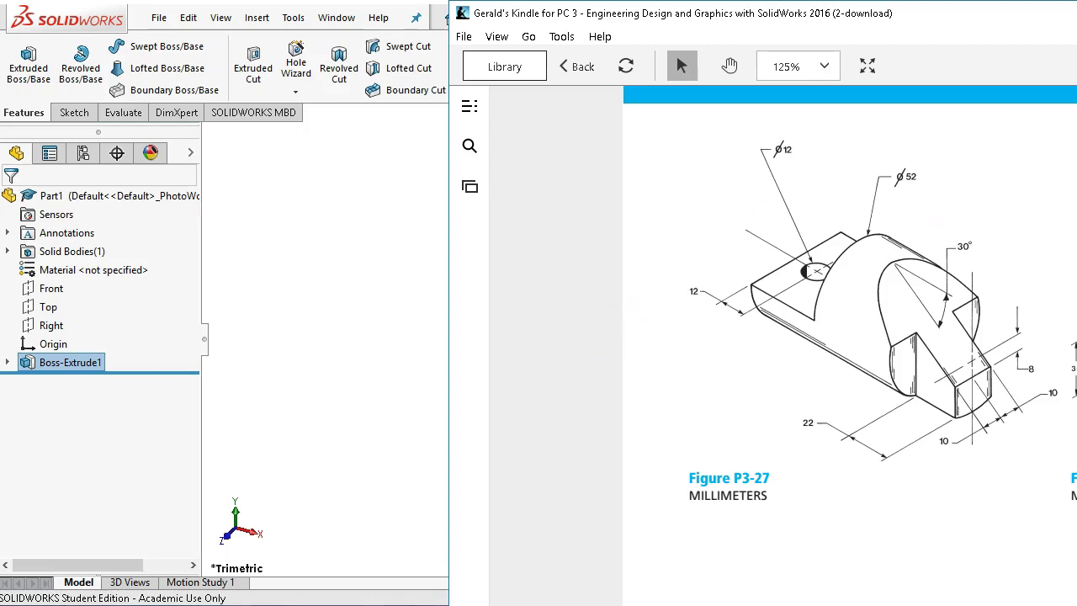
left_click_drag(450, 308, 569, 308)
key("super+Up")
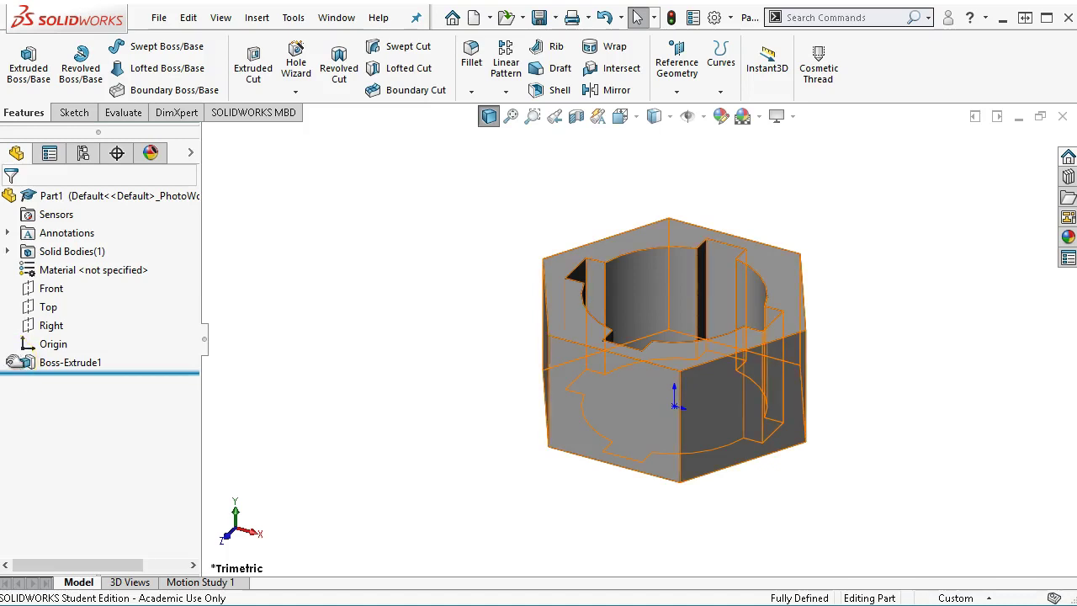
Reopen Sketch1 under Boss-Extrude1 for editing.
left_click(374, 328)
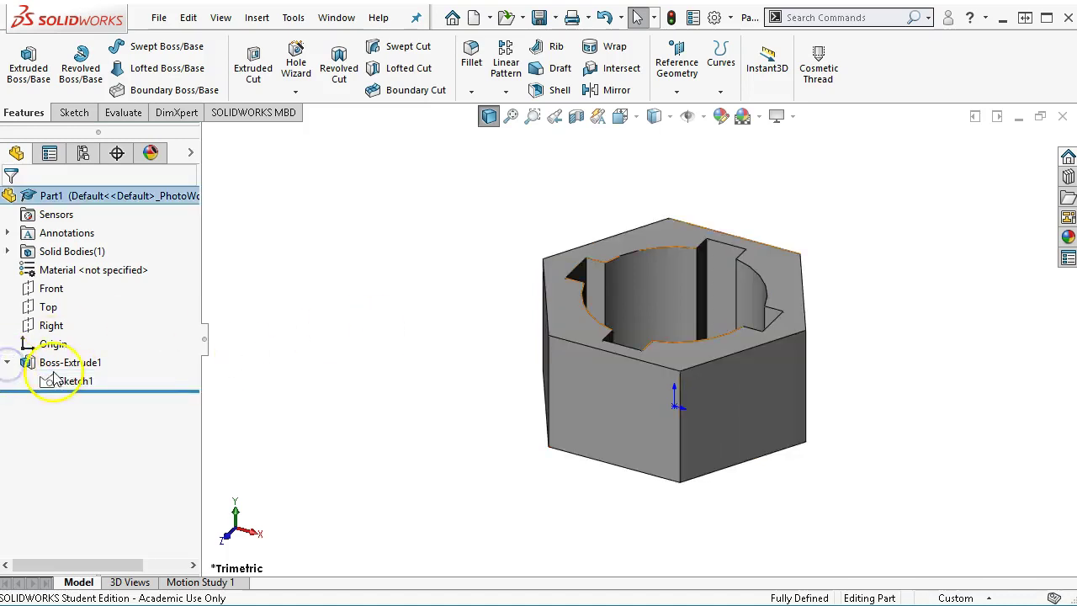
left_click(55, 383)
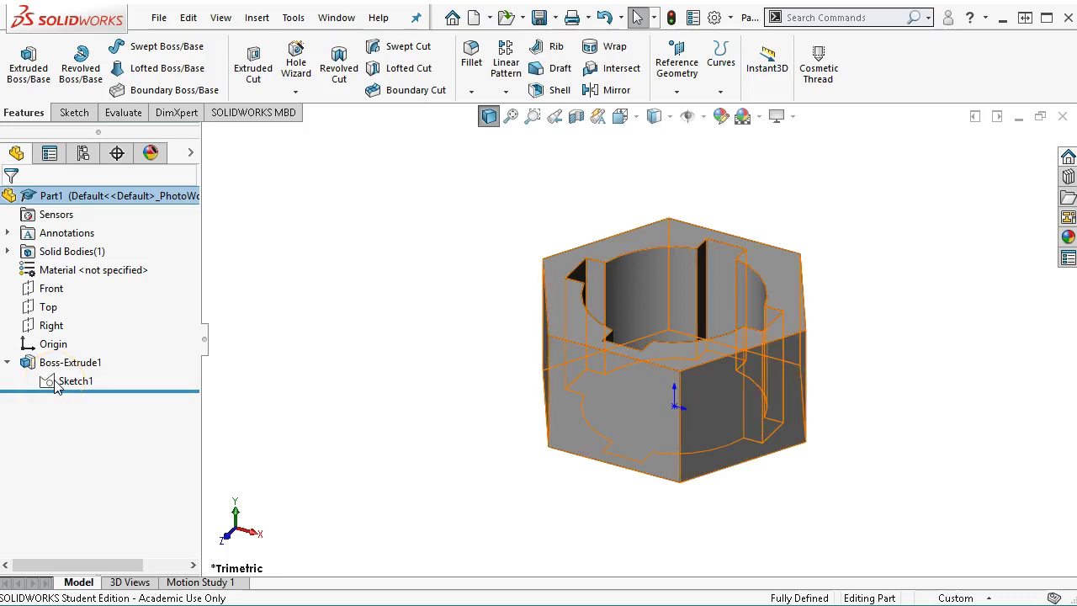
right_click(69, 383)
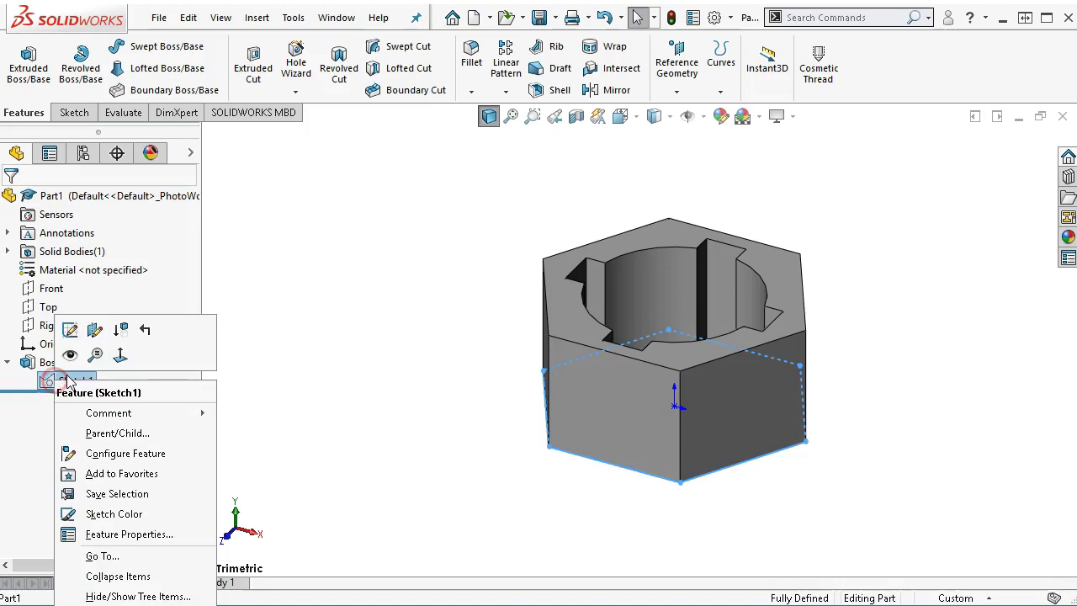
left_click(70, 329)
scroll(599, 416, "down", 5)
Move the 60.00 dimension lower and delete the bottom edge's Horizontal relation.
left_click(645, 394)
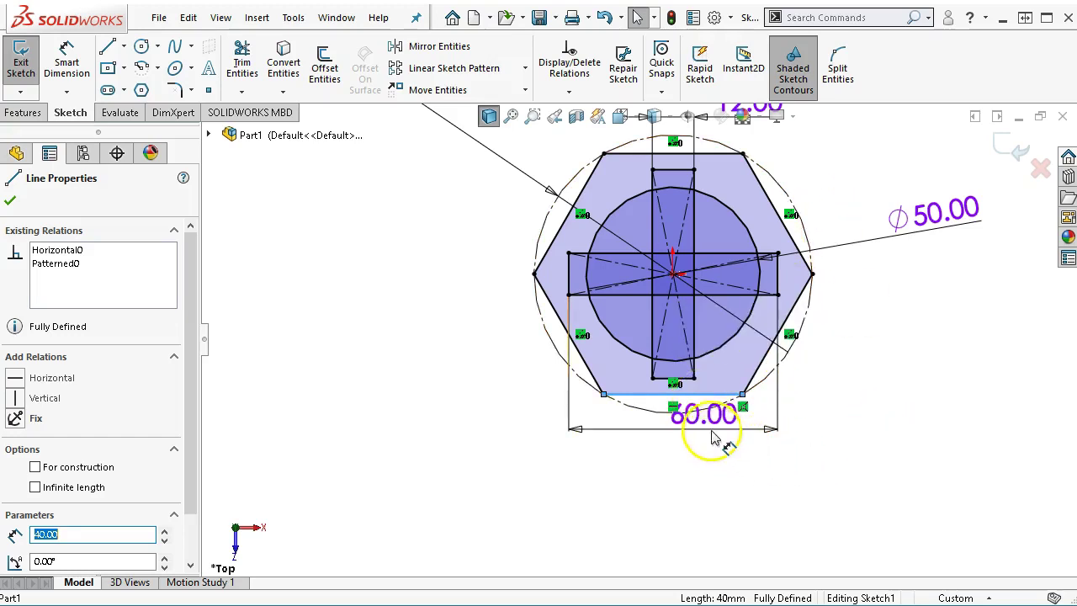
mouse_move(711, 421)
left_mouse_down()
mouse_move(697, 470)
mouse_move(683, 472)
left_mouse_up()
left_click(665, 242)
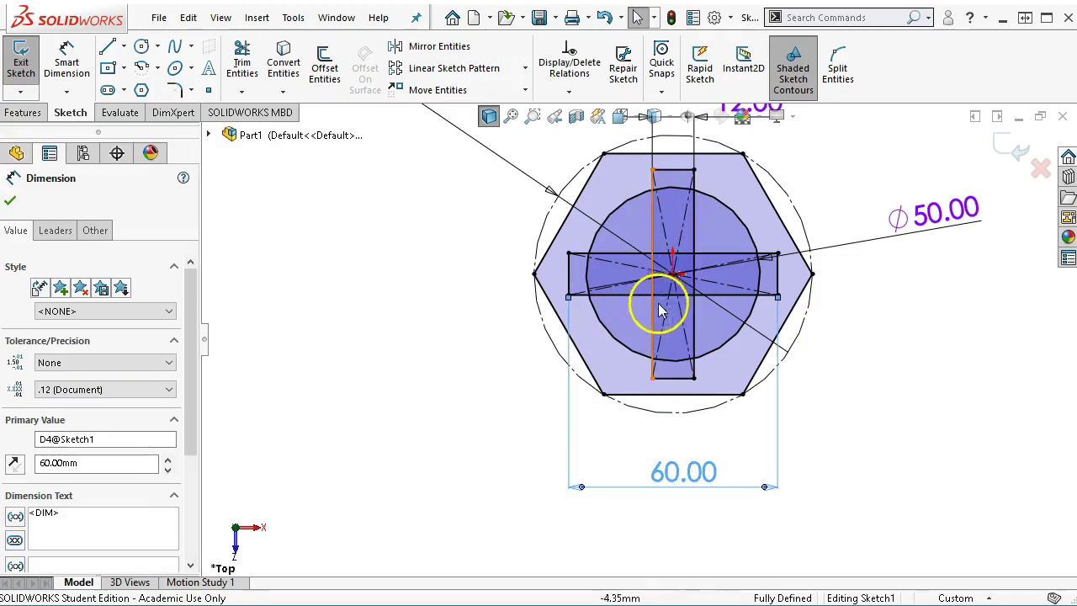
left_click(684, 398)
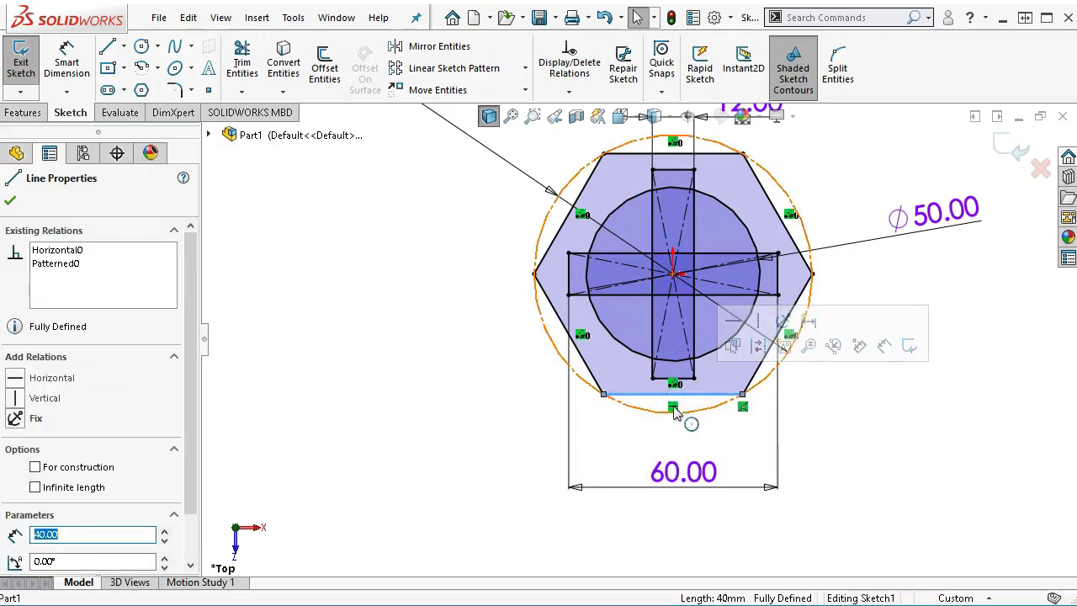
key("Escape")
key("Delete")
Make the lower-right hexagon edge vertical, then undo that relation.
left_click(717, 389)
left_click(799, 308)
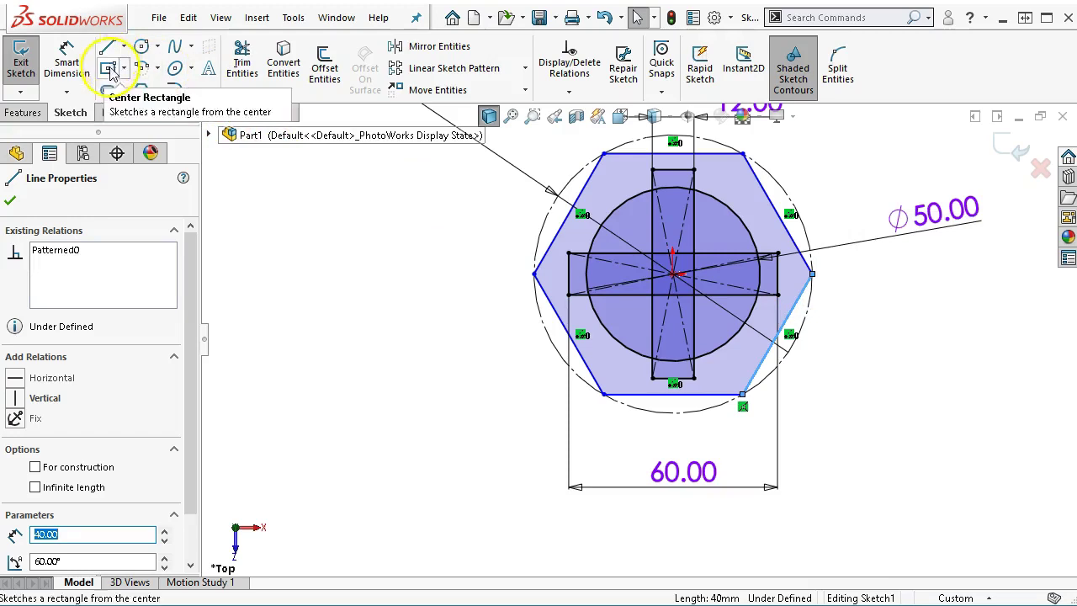
left_click(15, 398)
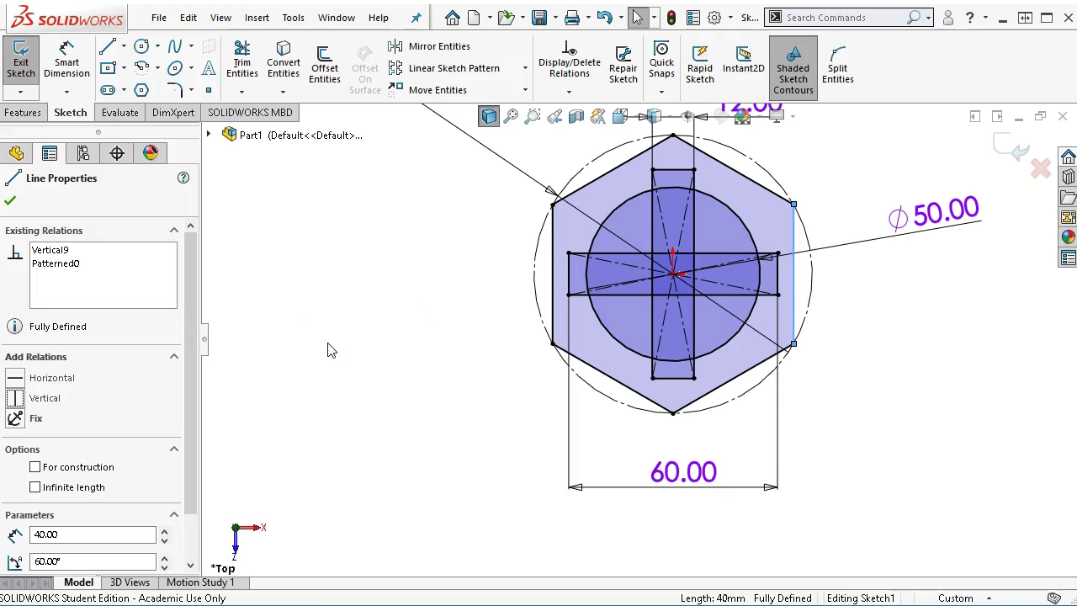
key("ctrl+z")
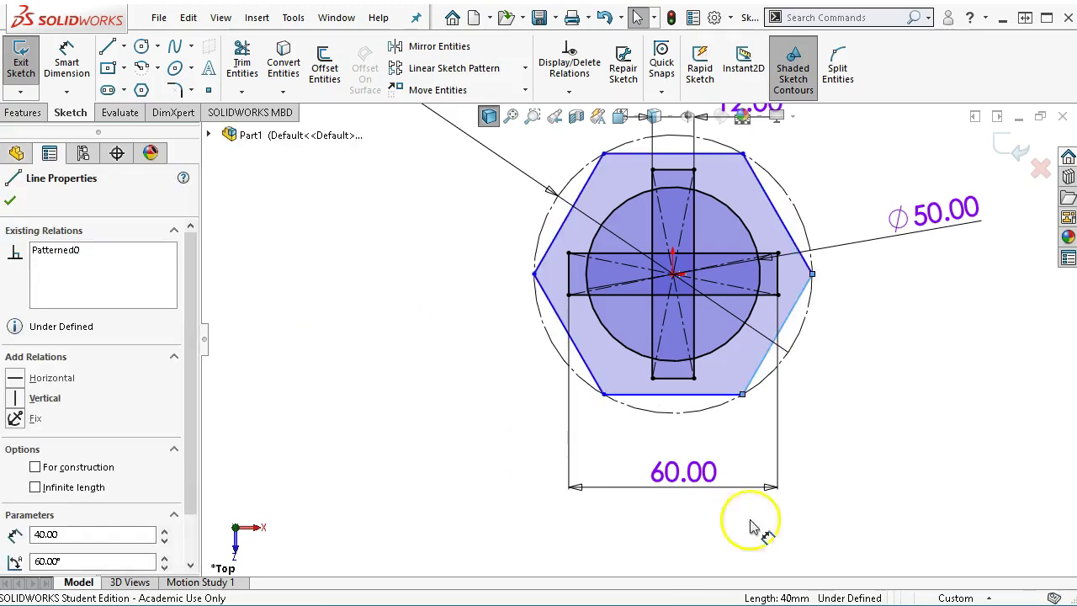
left_click(755, 412)
Drag the lower-right corner to rotate the hexagon and return it to flat-top orientation.
left_click_drag(742, 393, 774, 372)
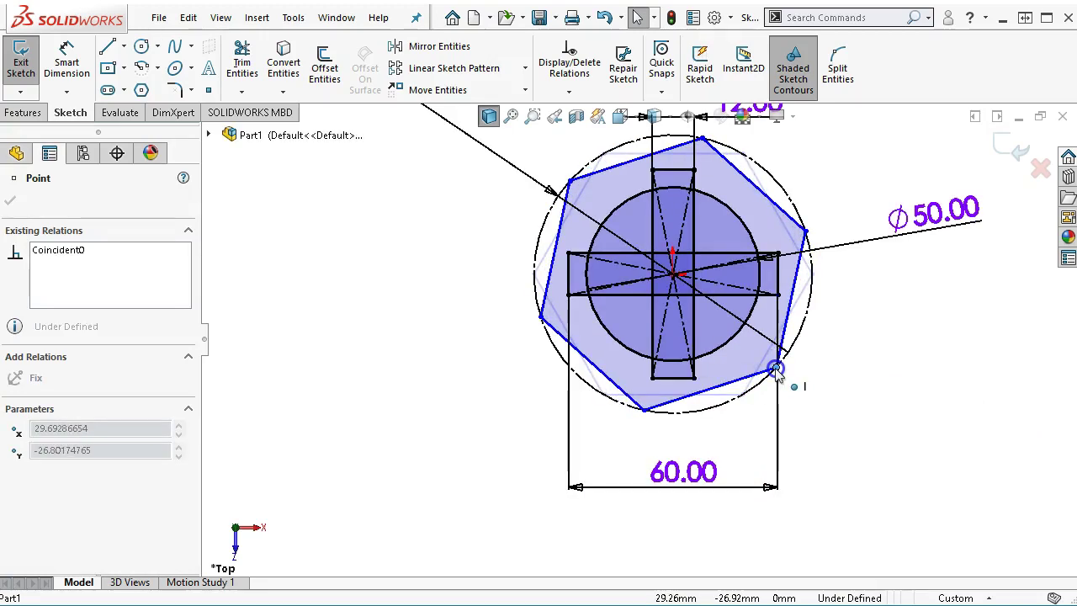
left_click_drag(775, 373, 745, 392)
left_click(666, 394)
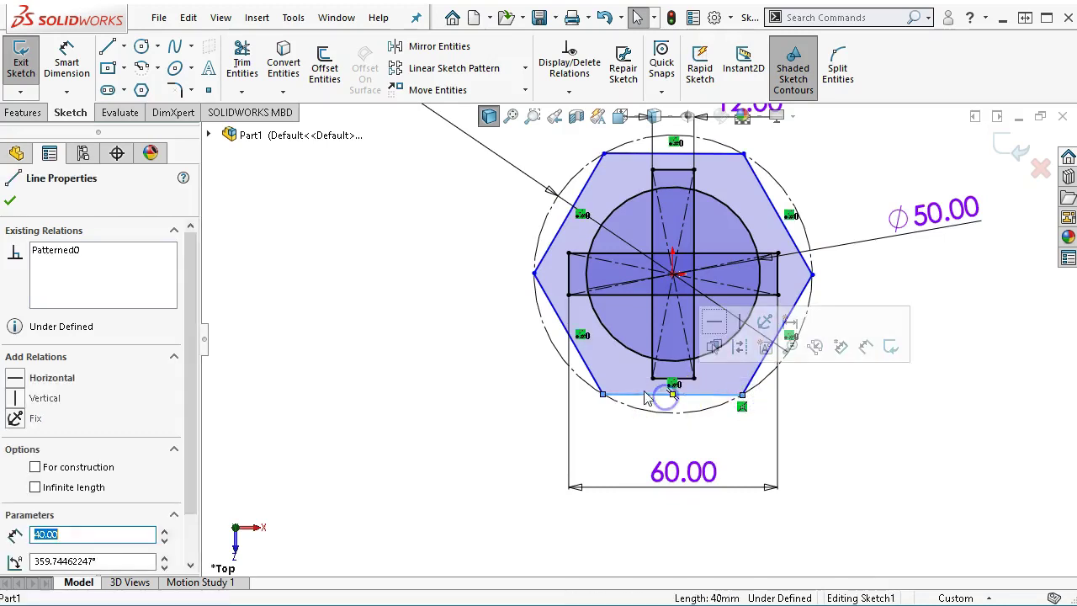
left_click(1001, 447)
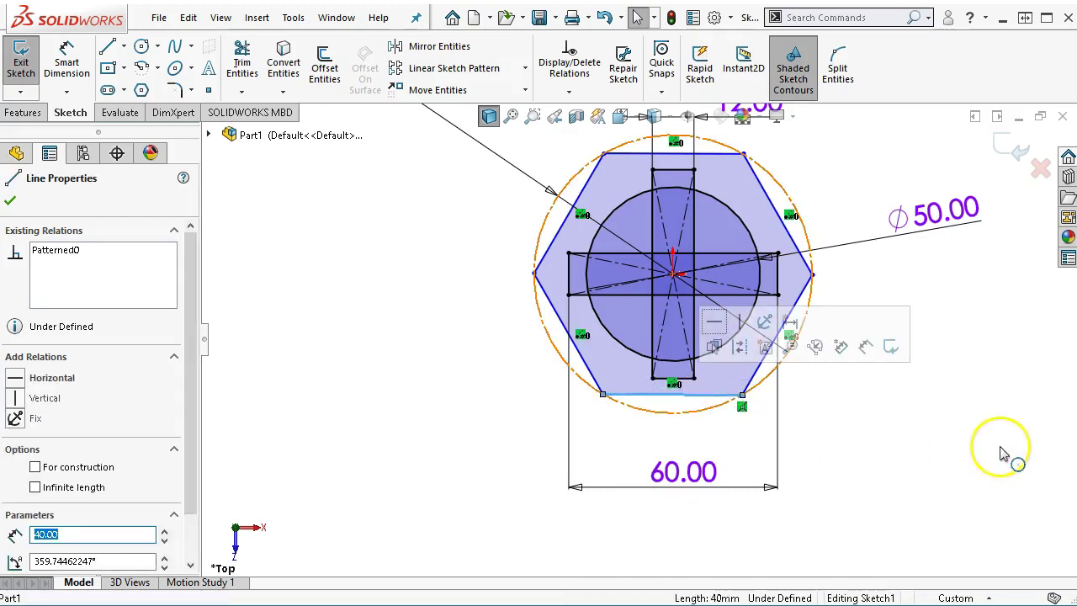
Exit the Sketch1 edit, discarding the changes, and clear the part's selection.
left_click(1042, 169)
left_click(820, 465)
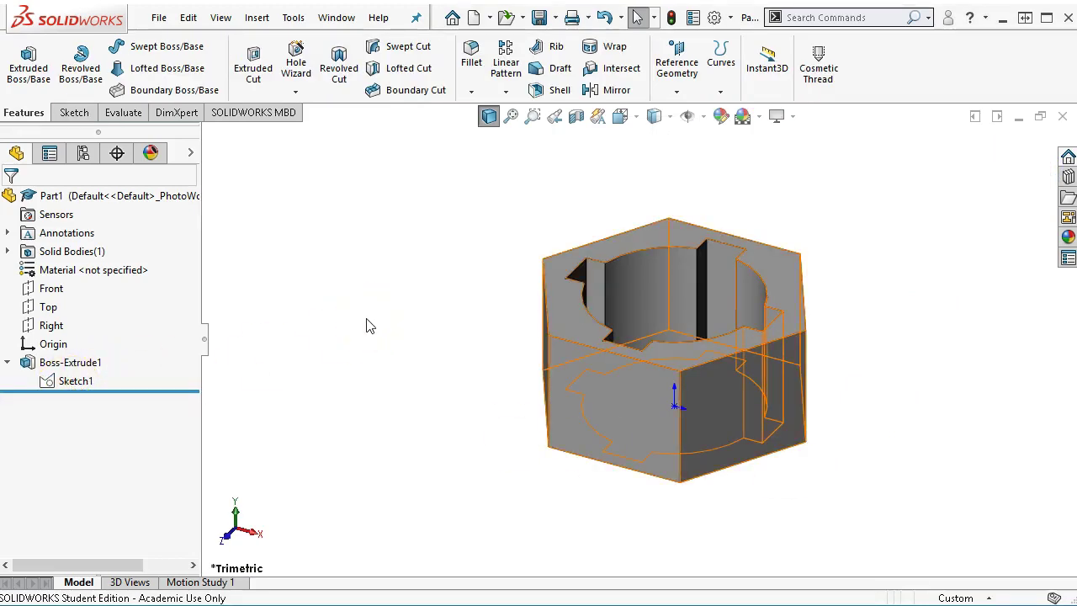
left_click(367, 321)
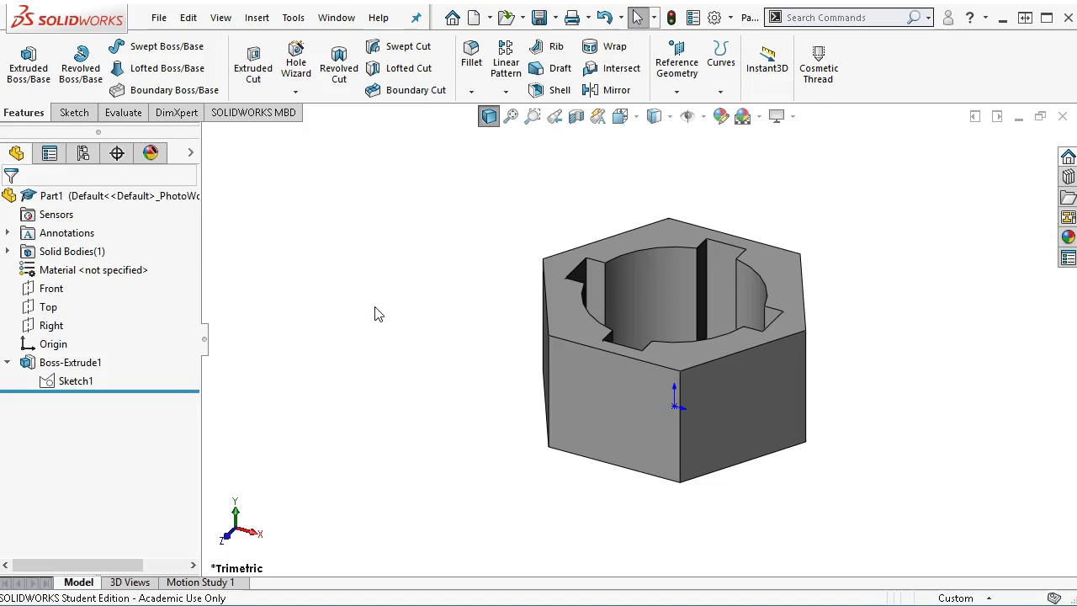
Pick Sketch1 in the feature tree, then select the Right plane to sketch on.
left_click(390, 327)
left_click(346, 352)
left_click(70, 310)
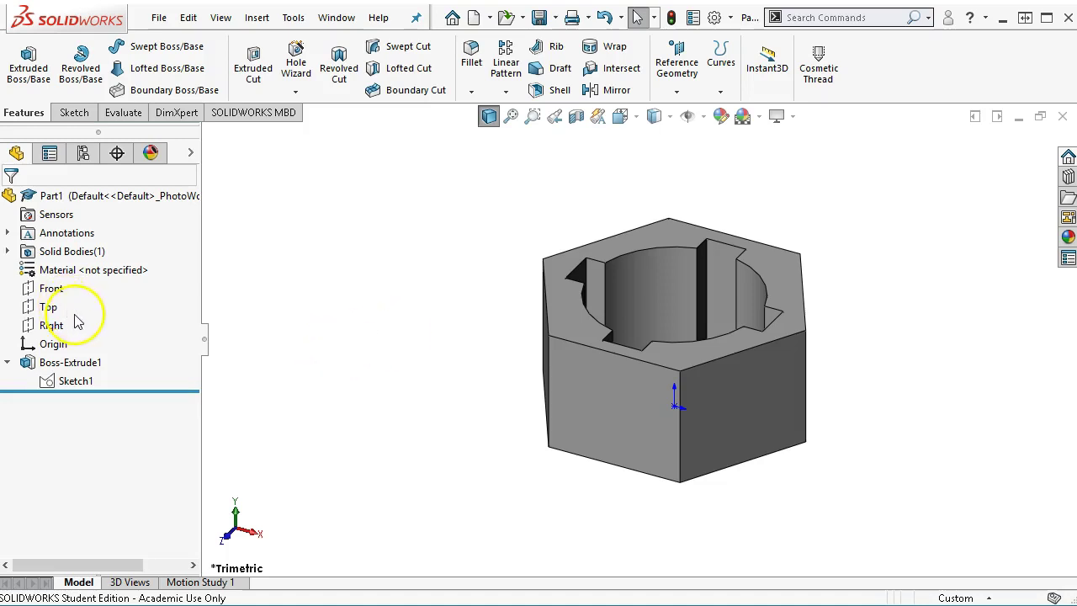
left_click(33, 383)
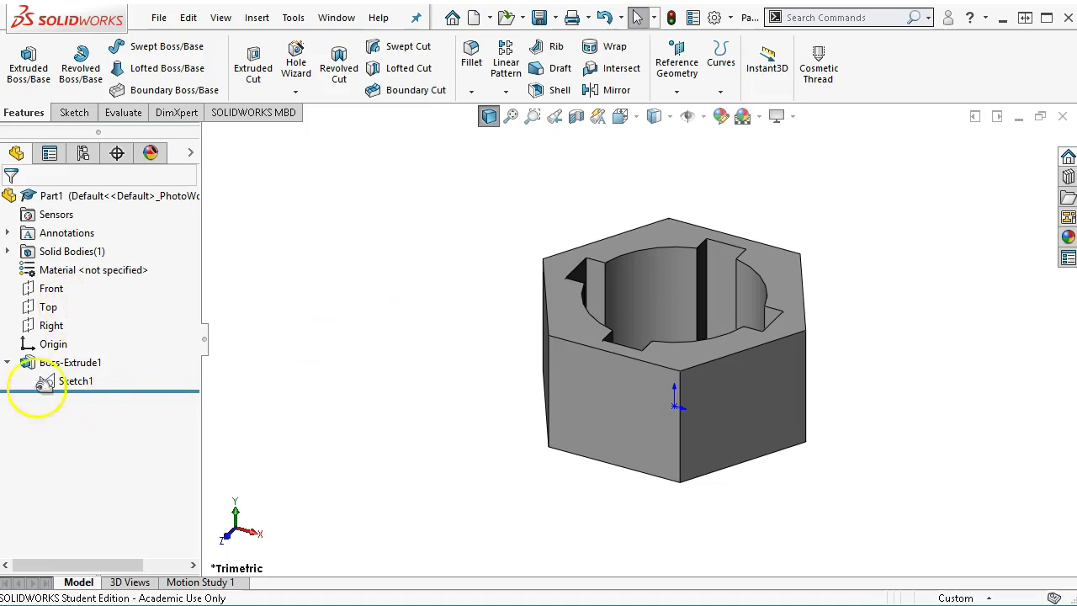
left_click(52, 326)
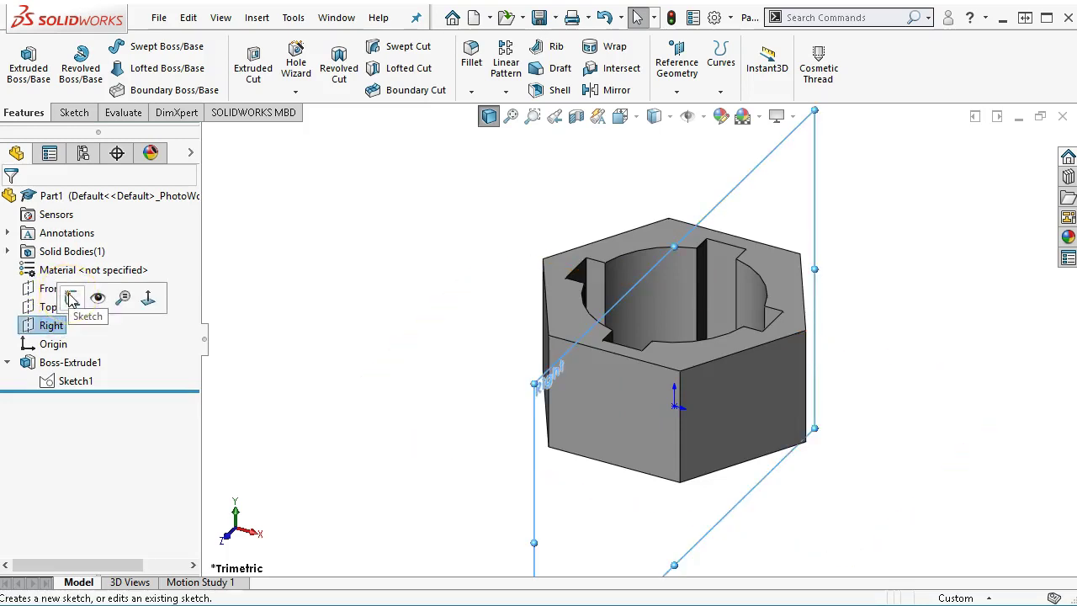
Start Sketch2 on the Right plane and draw a slanted line from the top-right corner to the left edge.
left_click(71, 300)
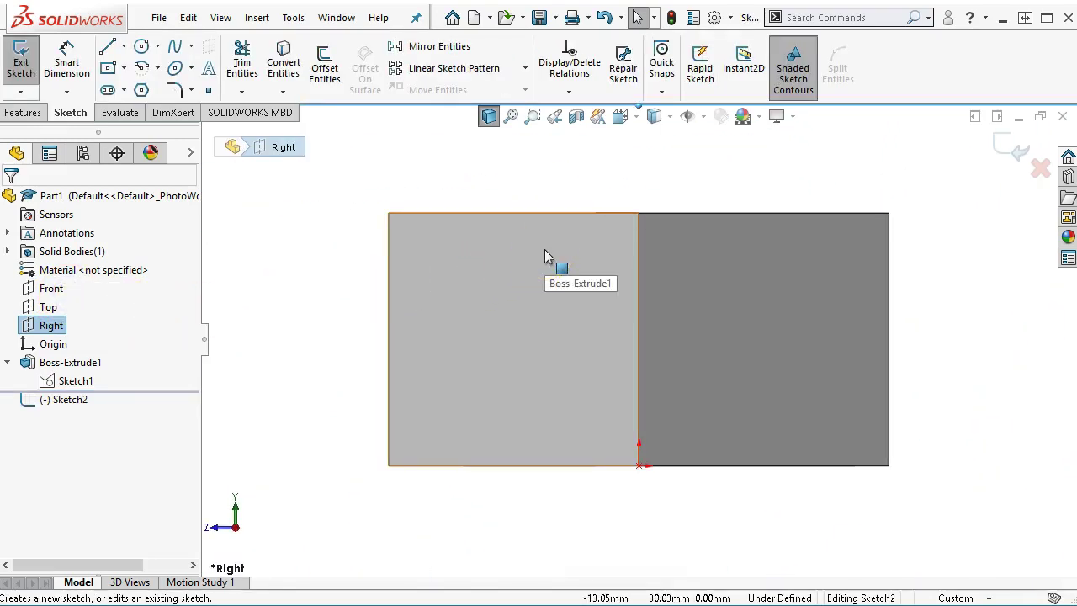
left_click(575, 263)
left_click(567, 269)
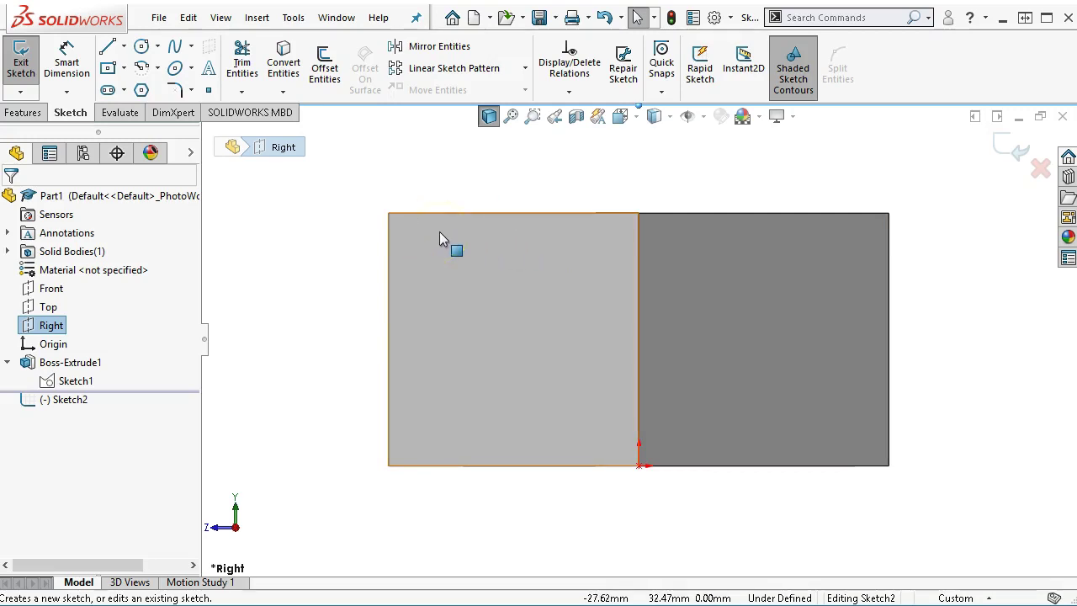
left_click(108, 46)
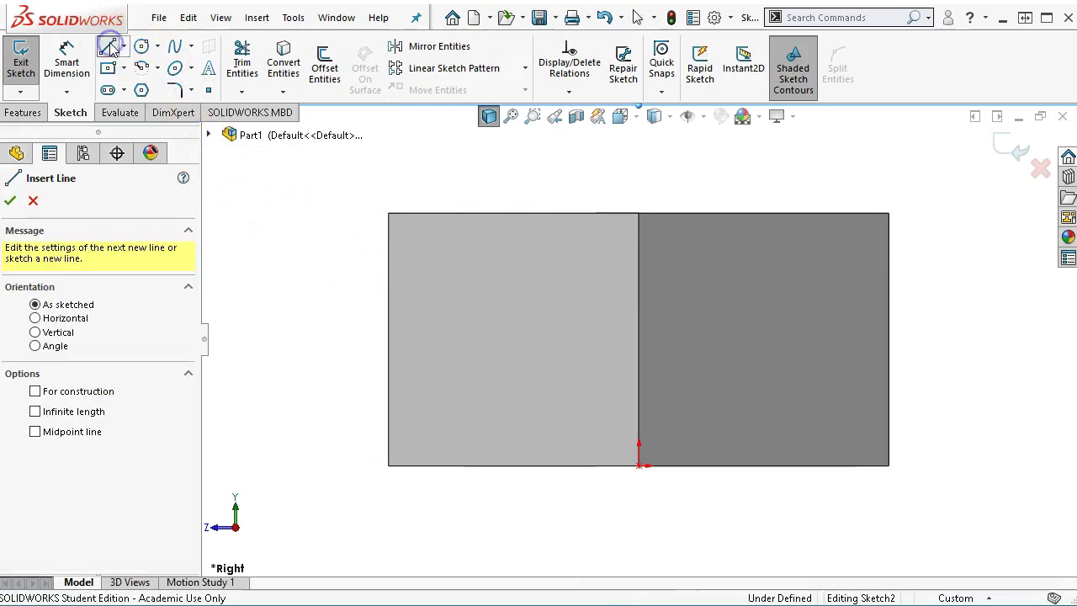
left_click(888, 213)
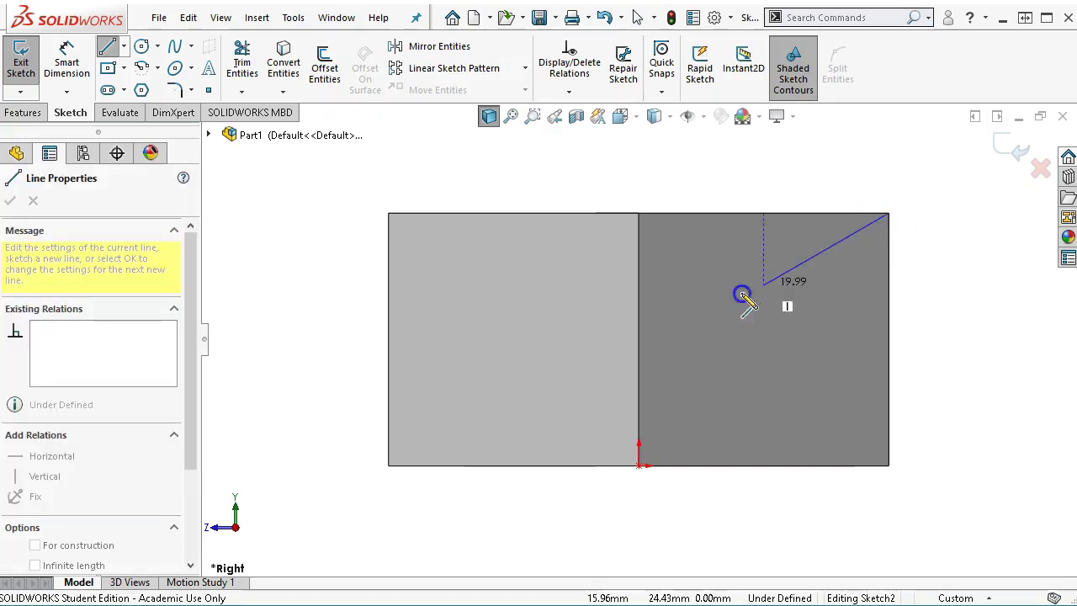
left_click(392, 389)
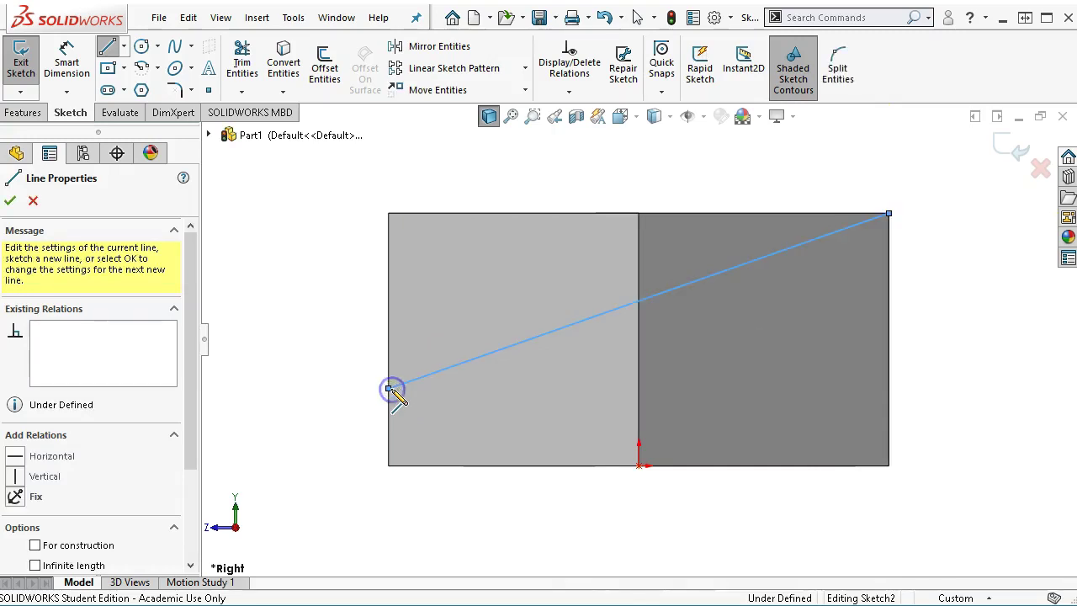
Dimension the line's left endpoint 15 mm above the bottom edge, then fit the sketch to view.
right_click(322, 227)
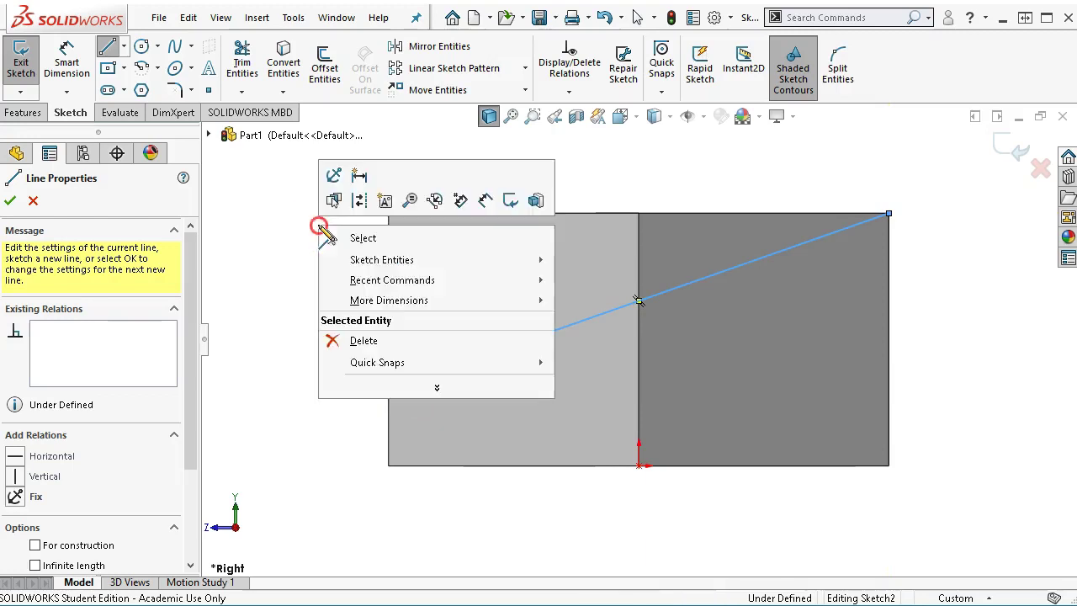
left_click(486, 200)
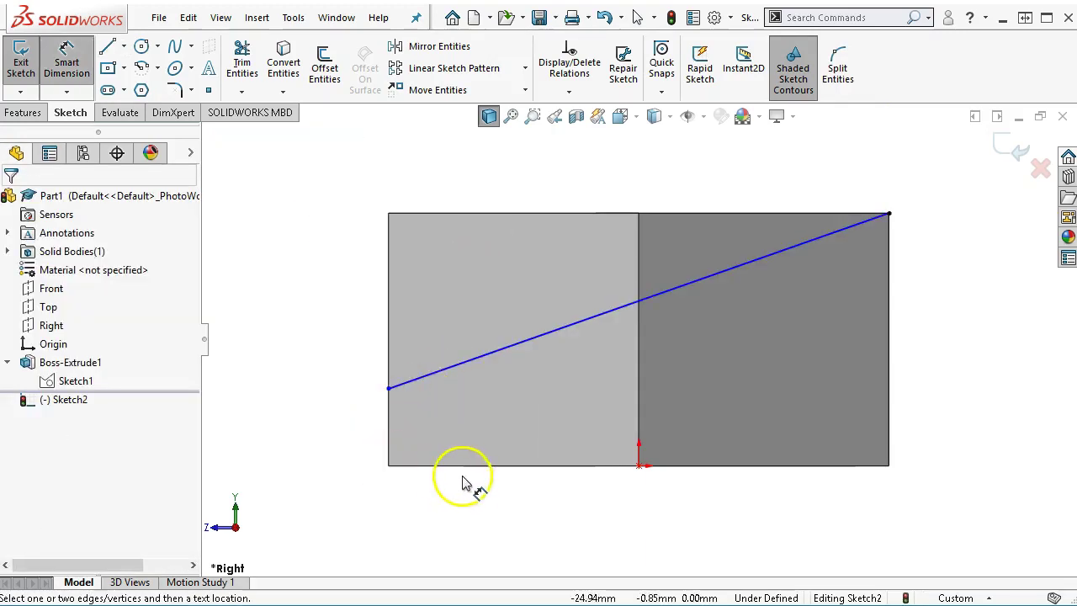
left_click(424, 466)
left_click(389, 388)
left_click(308, 457)
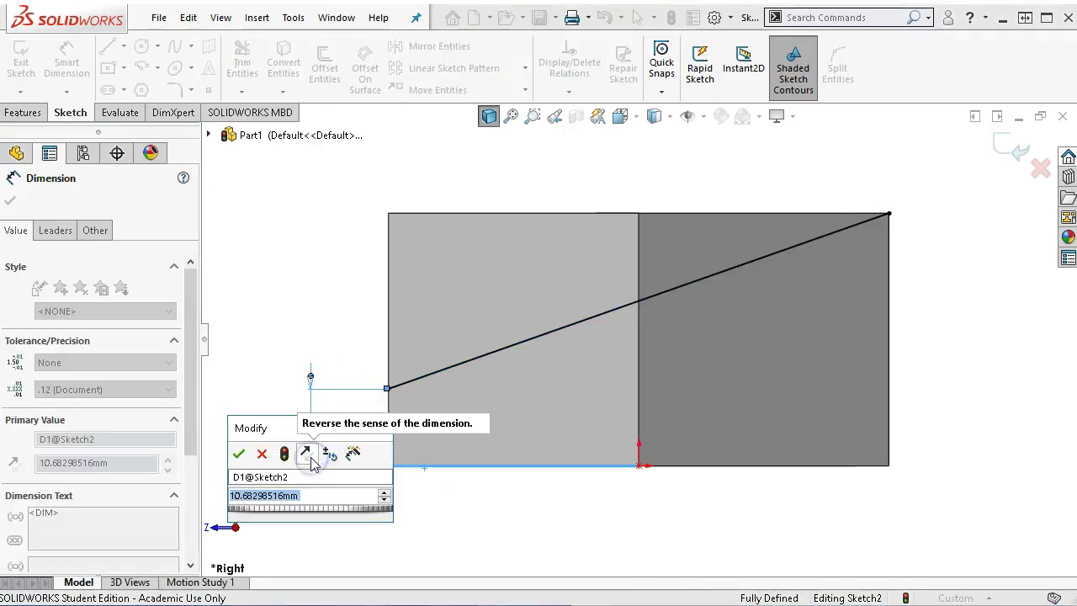
type("15")
key("Return")
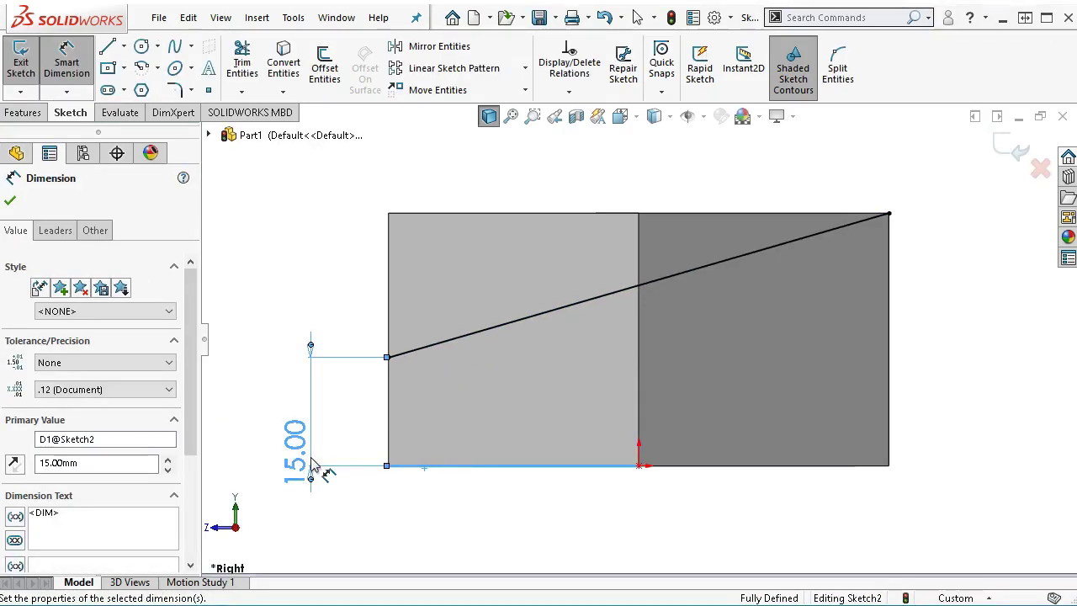
right_click(581, 136)
left_click(614, 183)
key("f")
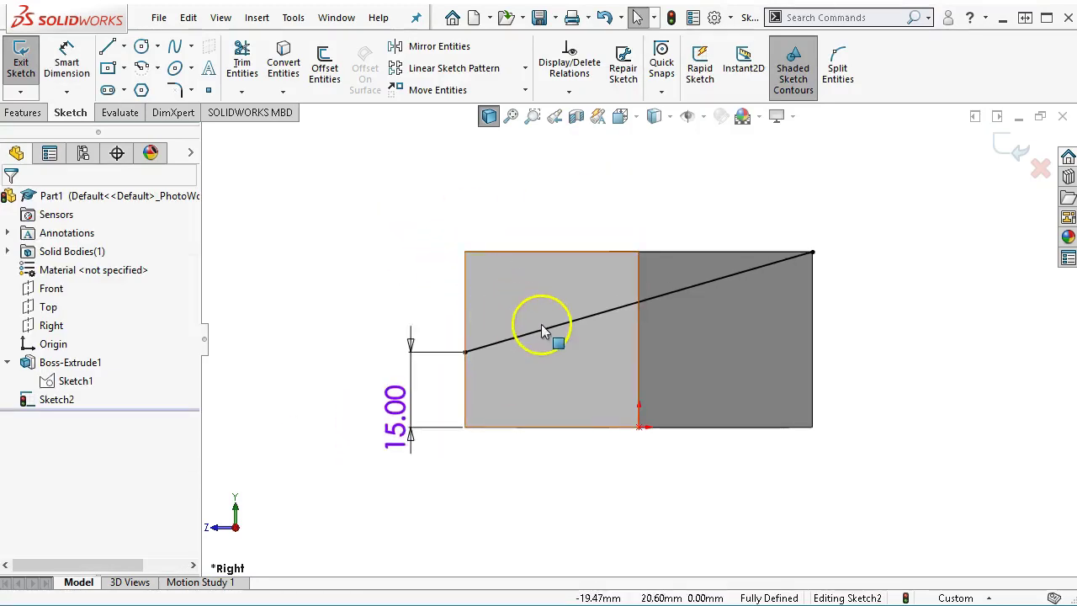
mouse_move(415, 243)
middle_mouse_down()
mouse_move(468, 257)
mouse_move(492, 297)
mouse_move(470, 333)
middle_mouse_up()
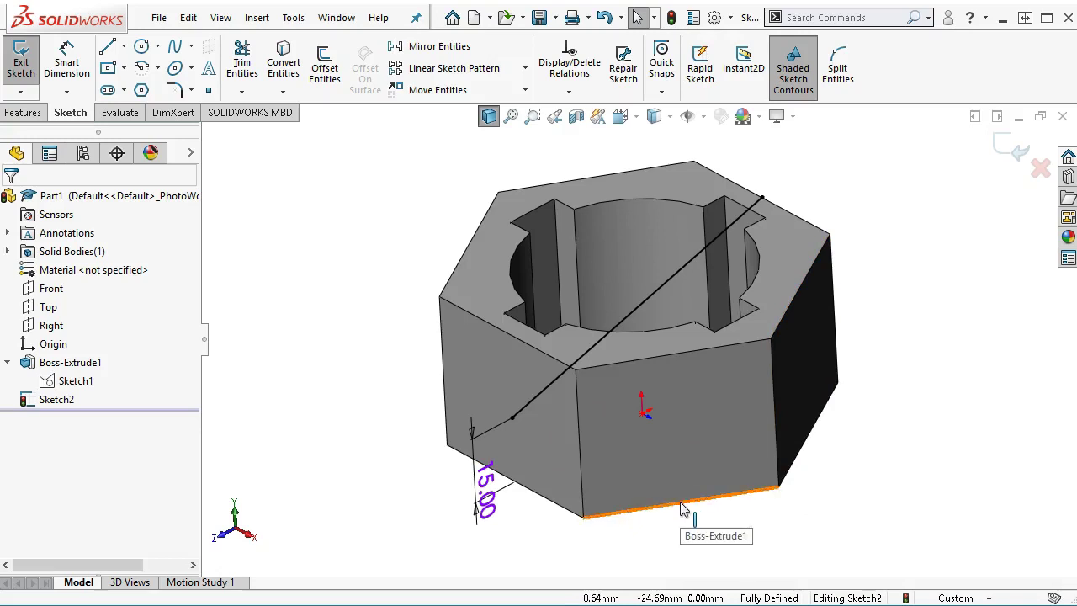
left_click(492, 492)
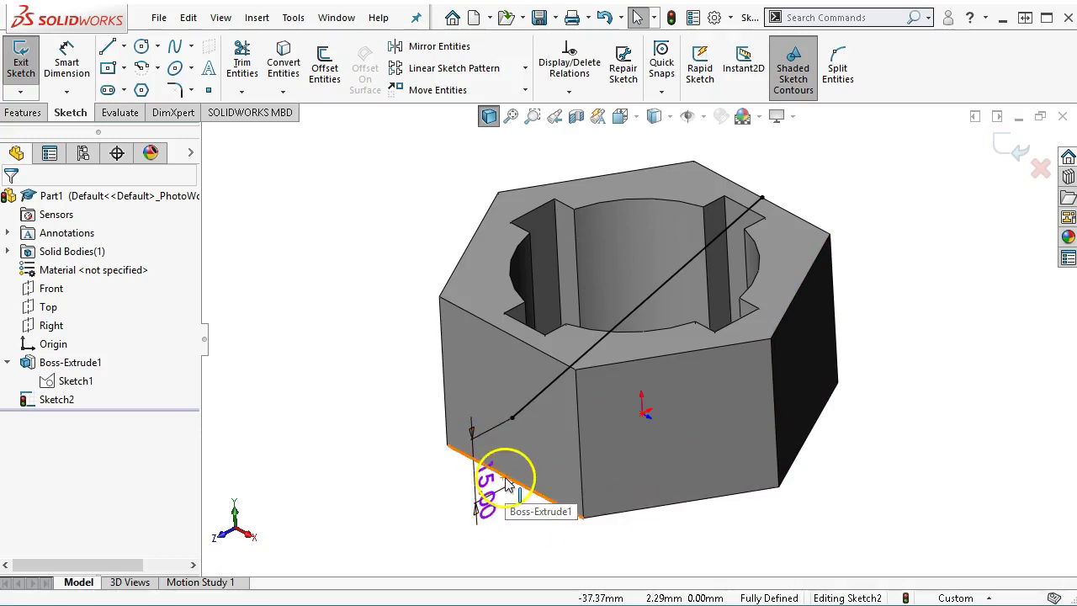
left_click(52, 327)
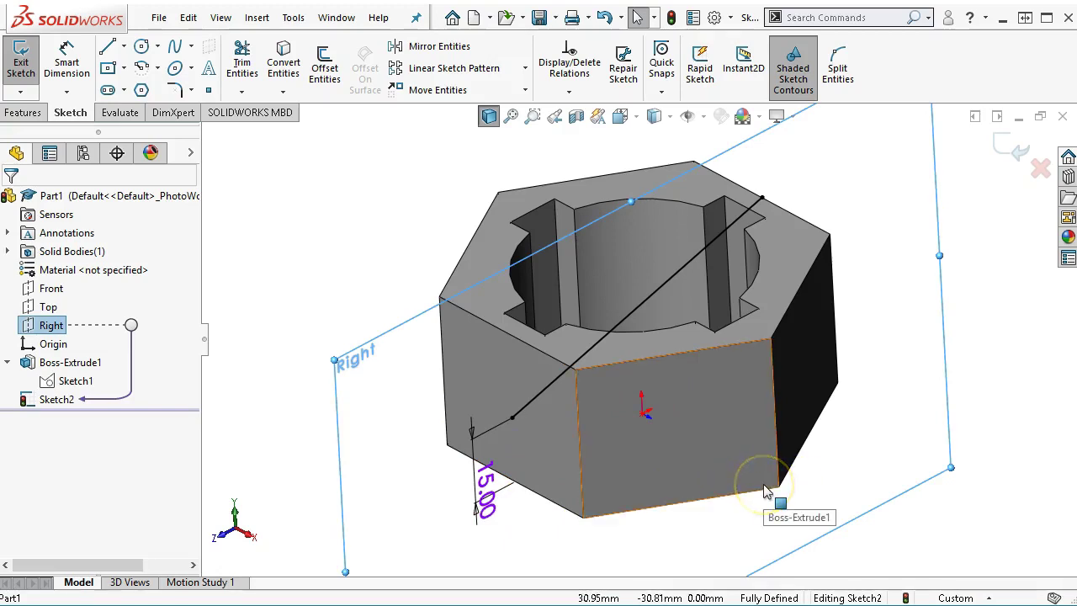
left_click(846, 437)
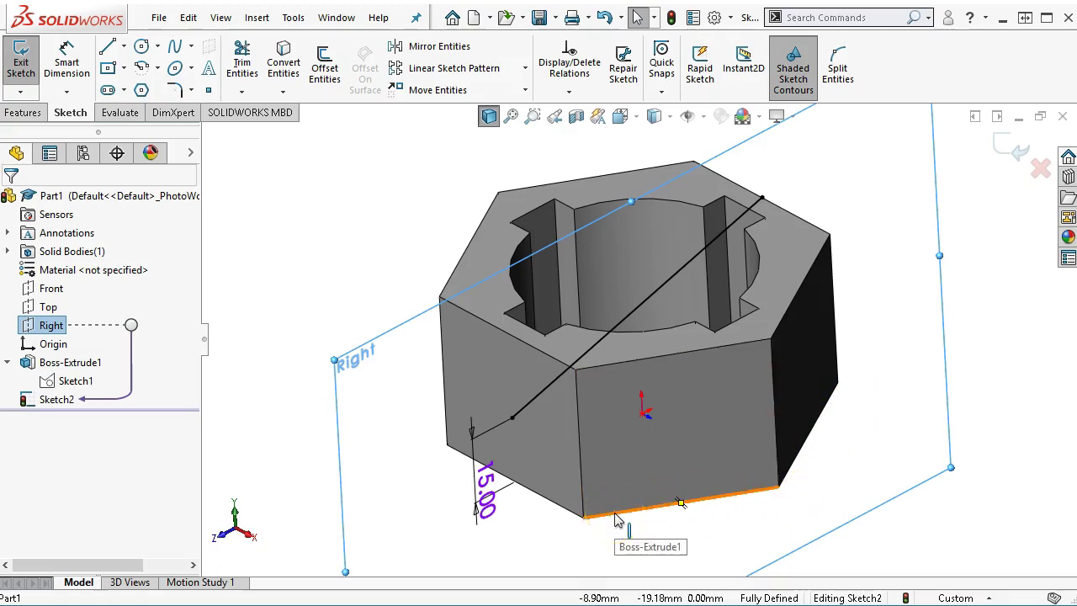
mouse_move(544, 479)
left_mouse_down()
mouse_move(527, 464)
mouse_move(564, 451)
left_mouse_up()
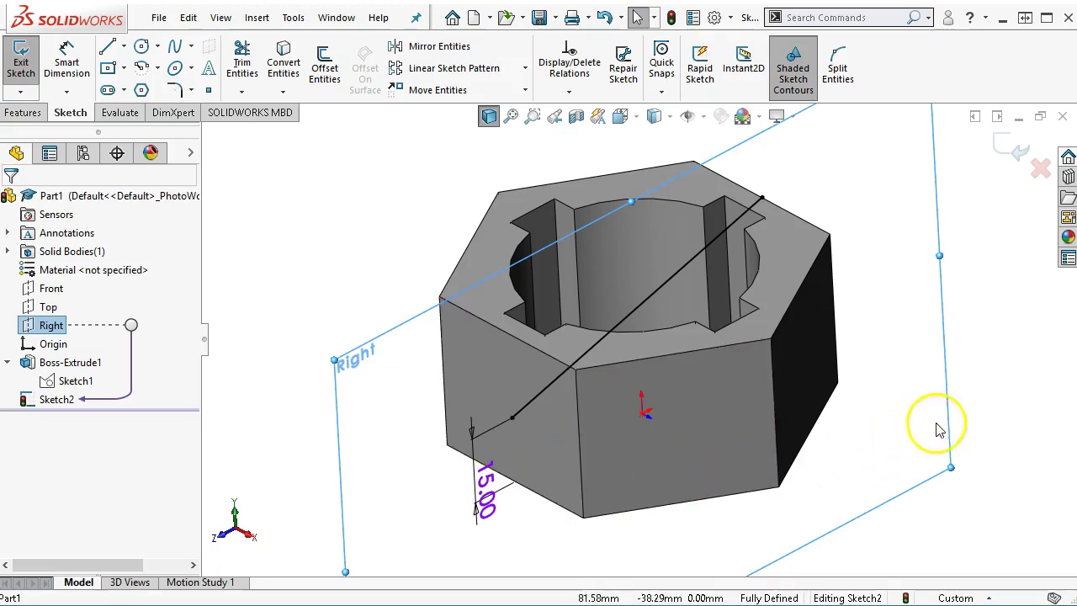
left_click(993, 394)
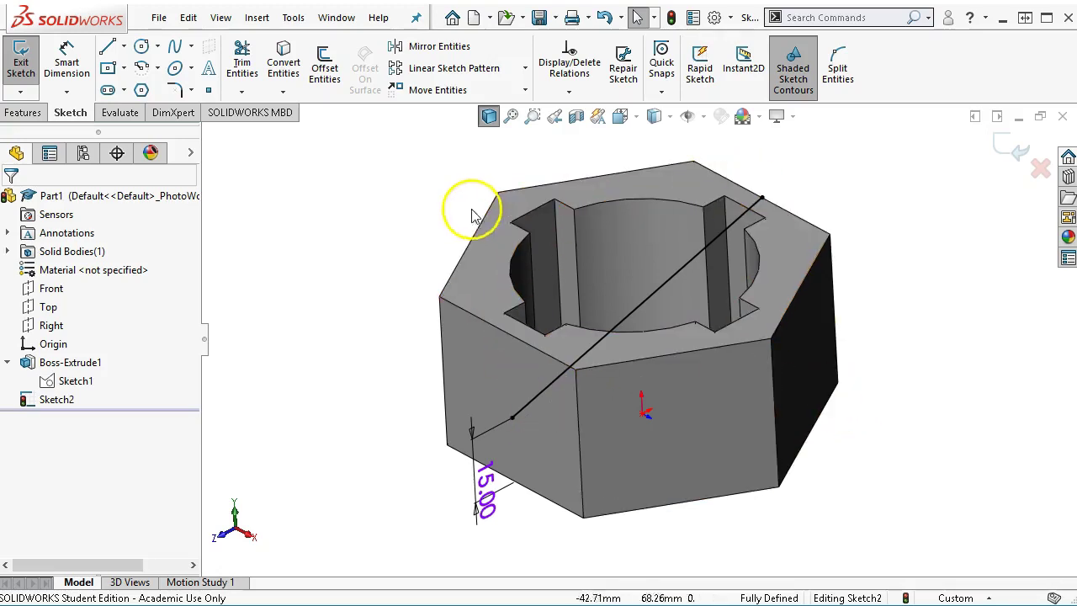
Extruded-cut Sketch2 Through All - Both with Flip side to cut enabled, removing the top.
left_click(14, 112)
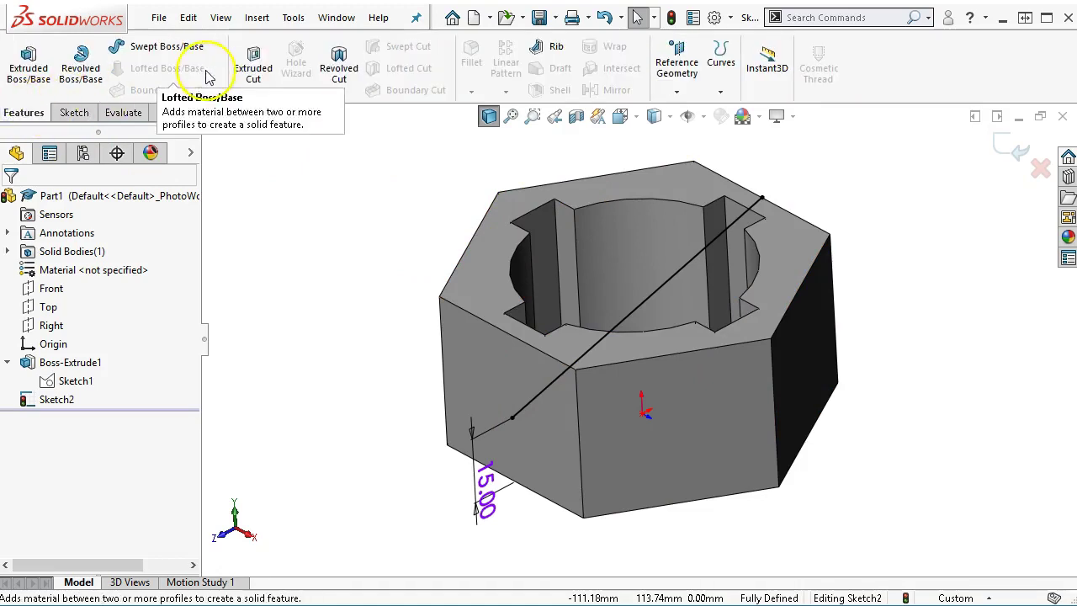
left_click(252, 63)
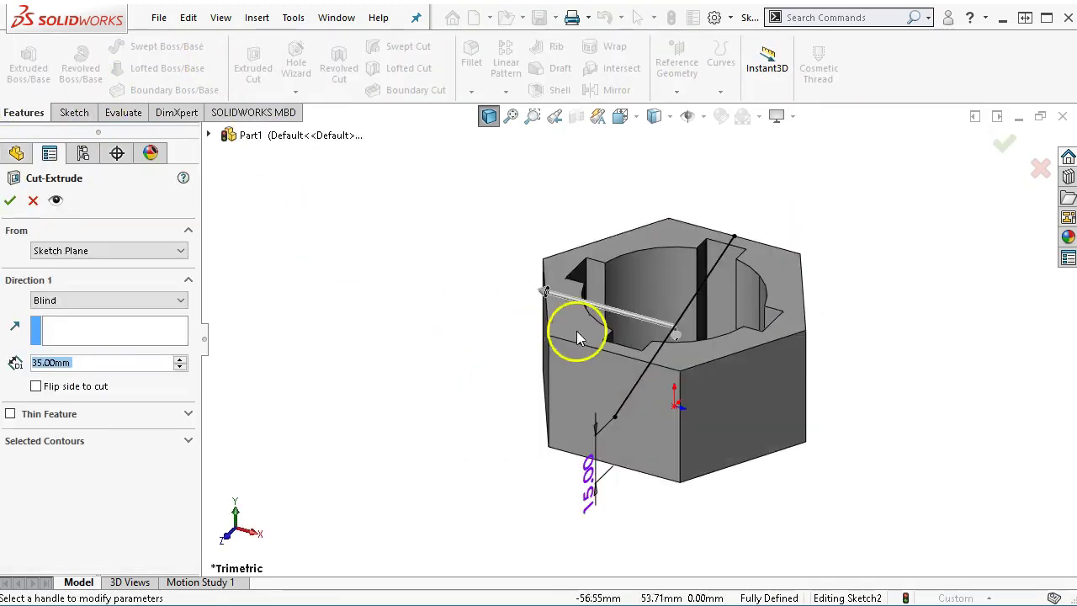
scroll(648, 324, "down", 5)
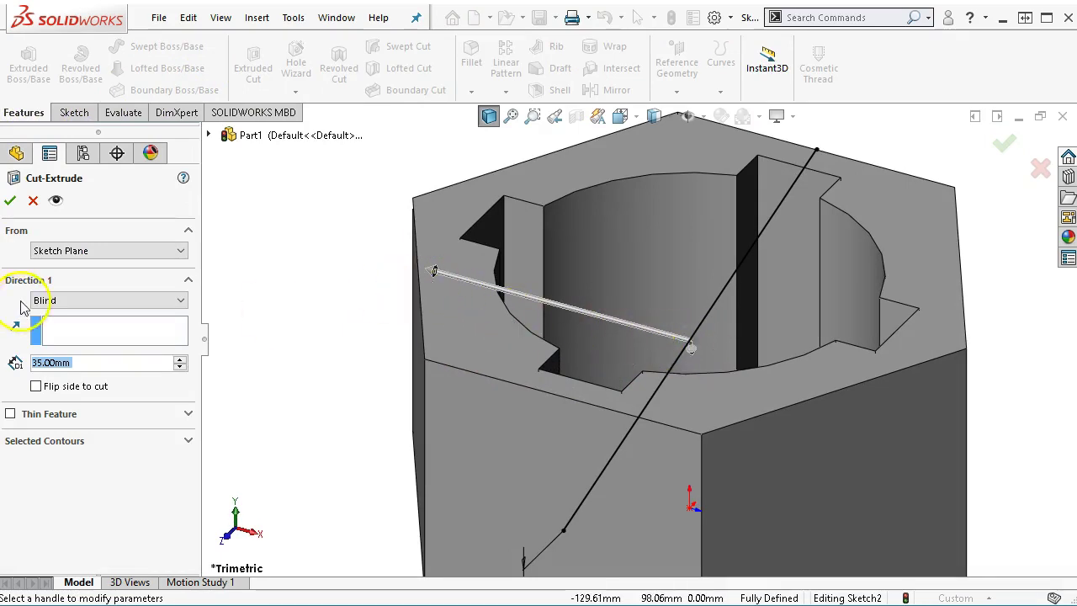
left_click(71, 300)
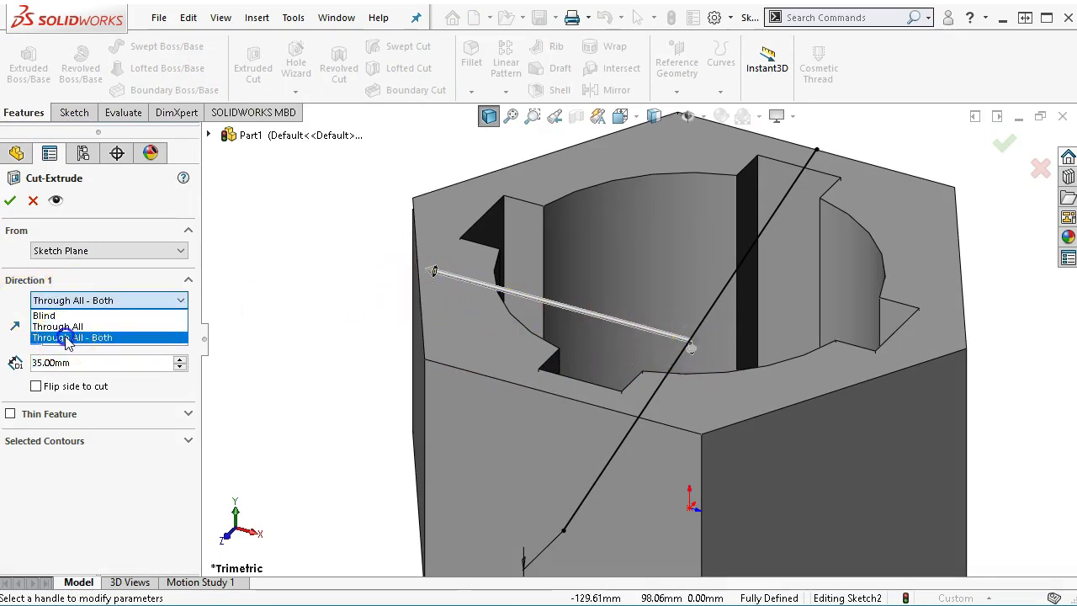
left_click(68, 338)
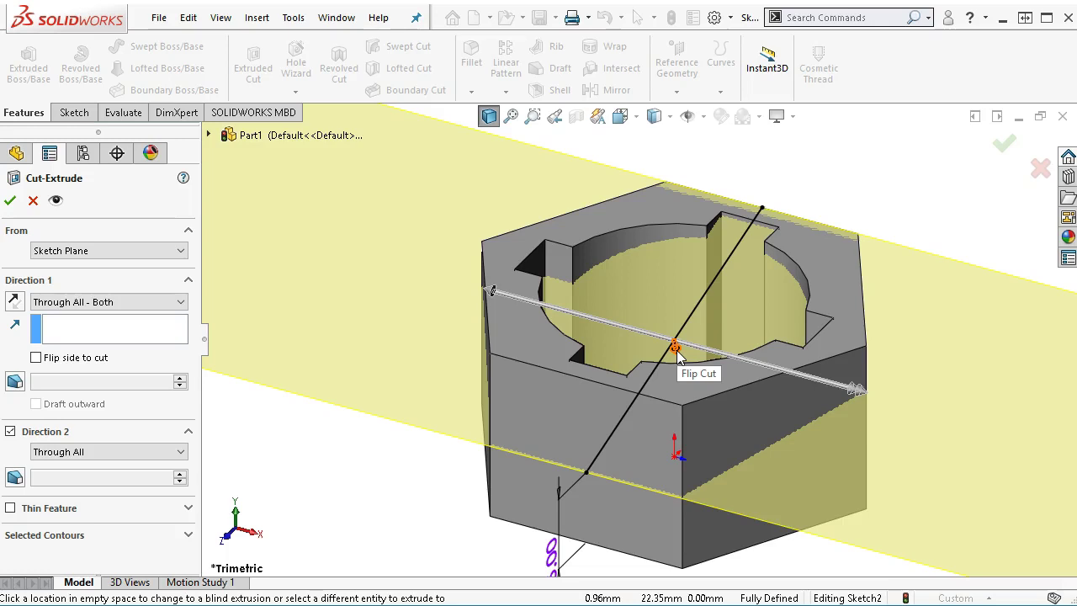
left_click(676, 350)
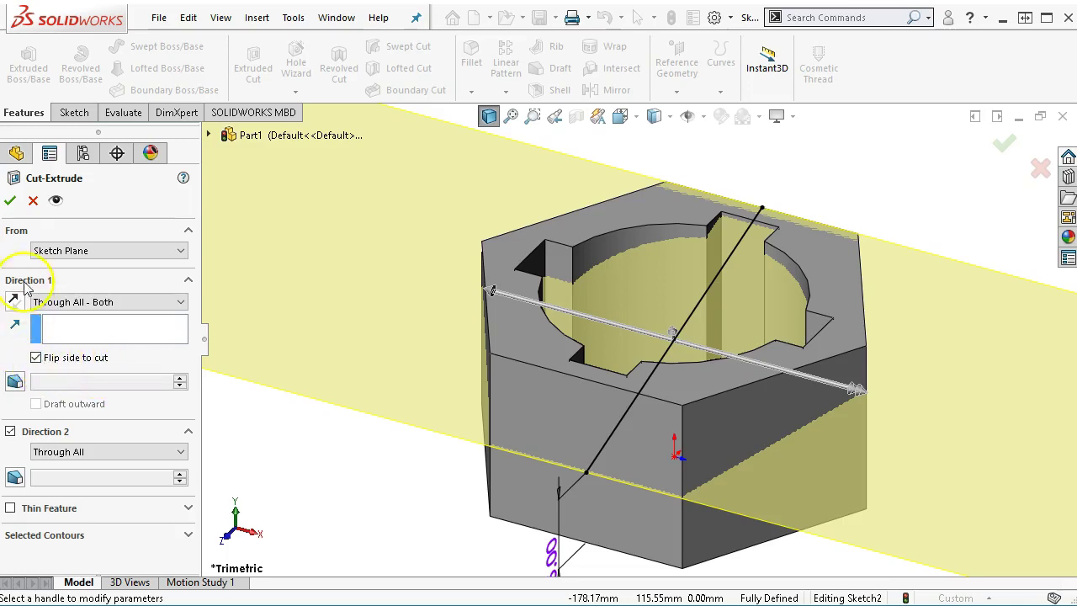
left_click(15, 212)
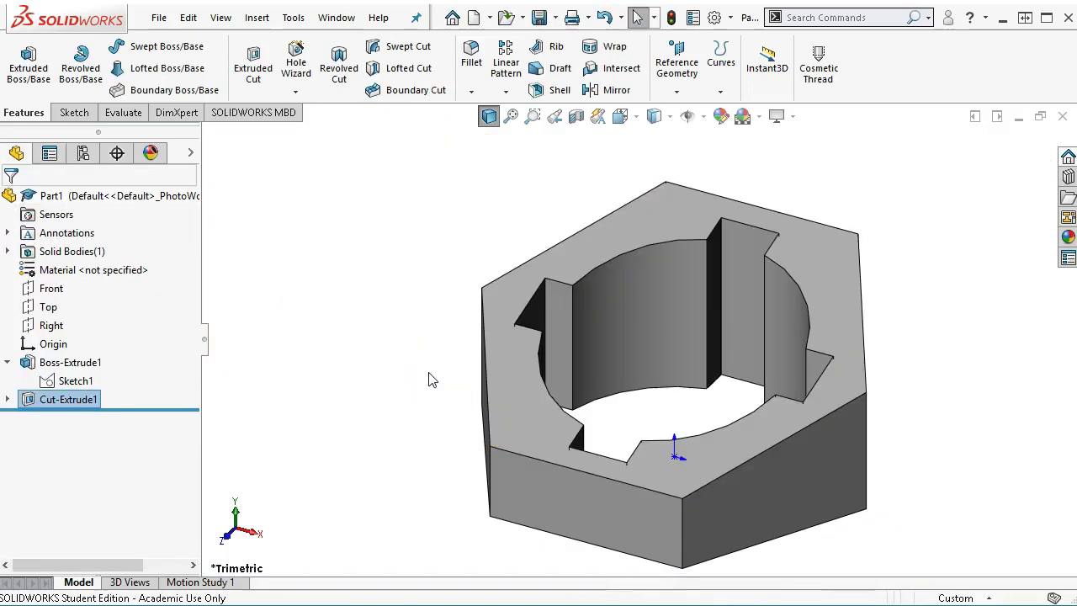
Switch to the isometric view (Ctrl+7) to show the sliced hexagonal part.
key("ctrl+7")
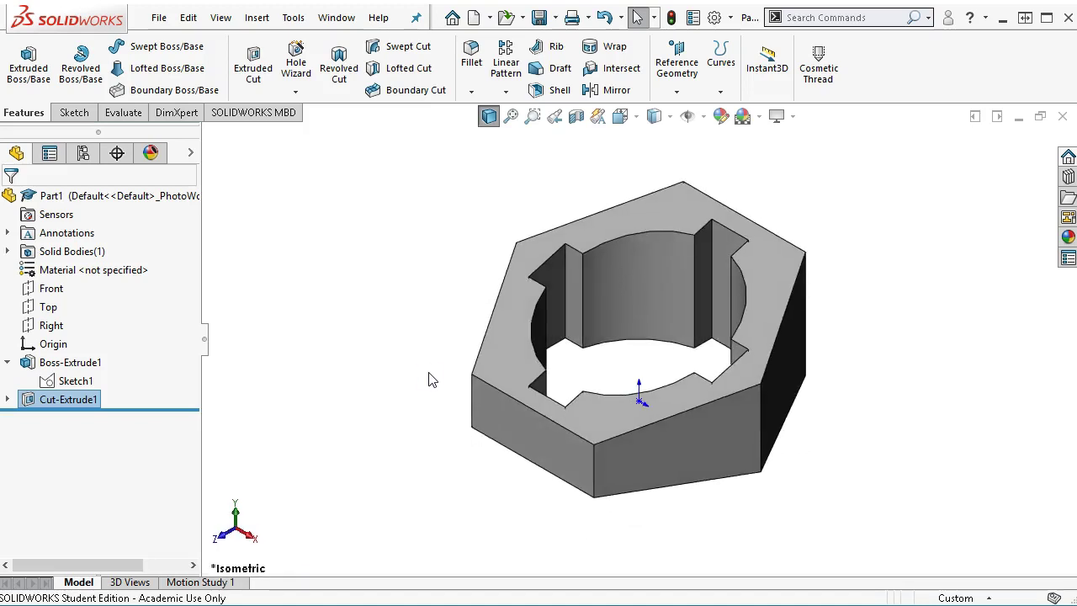